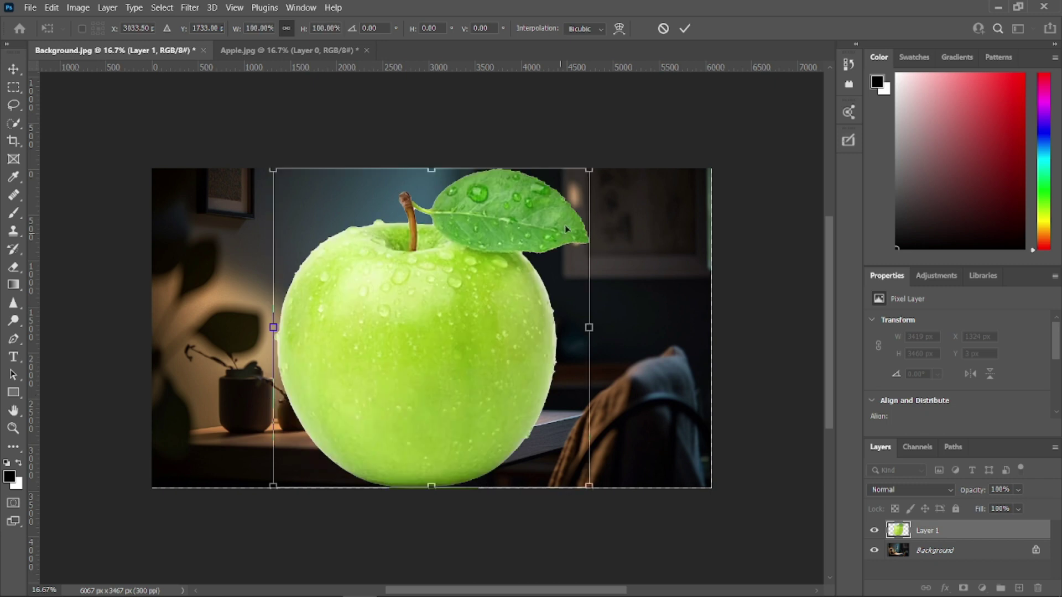
Step: Scale the apple down to about 48% and place it on the desk beneath the lamp
left_click_drag(397, 399, 403, 392)
left_click_drag(491, 446, 493, 449)
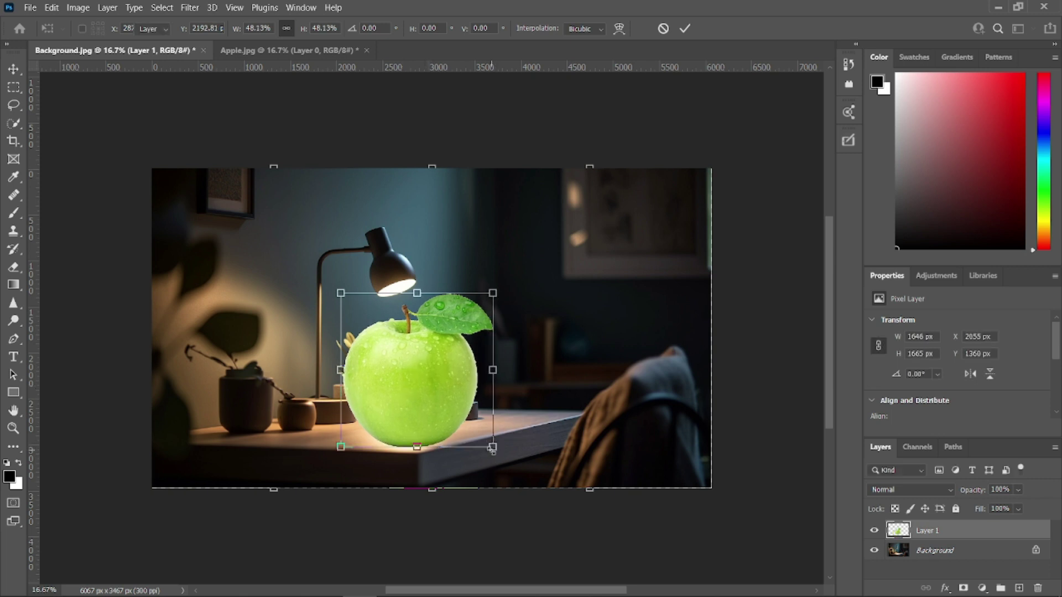
key("Return")
Step: Duplicate the Background layer and enlarge the copy to about 114%, extending beyond the canvas on both sides and above
left_click(239, 244)
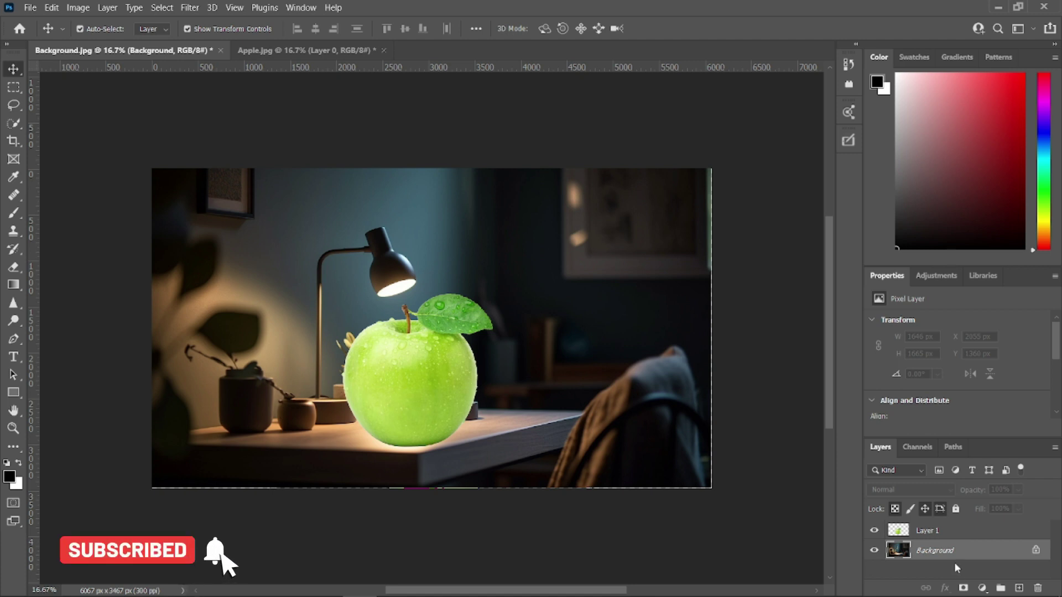
key("ctrl+j")
key("ctrl+t")
left_click_drag(147, 152, 103, 118)
left_click_drag(712, 135, 730, 125)
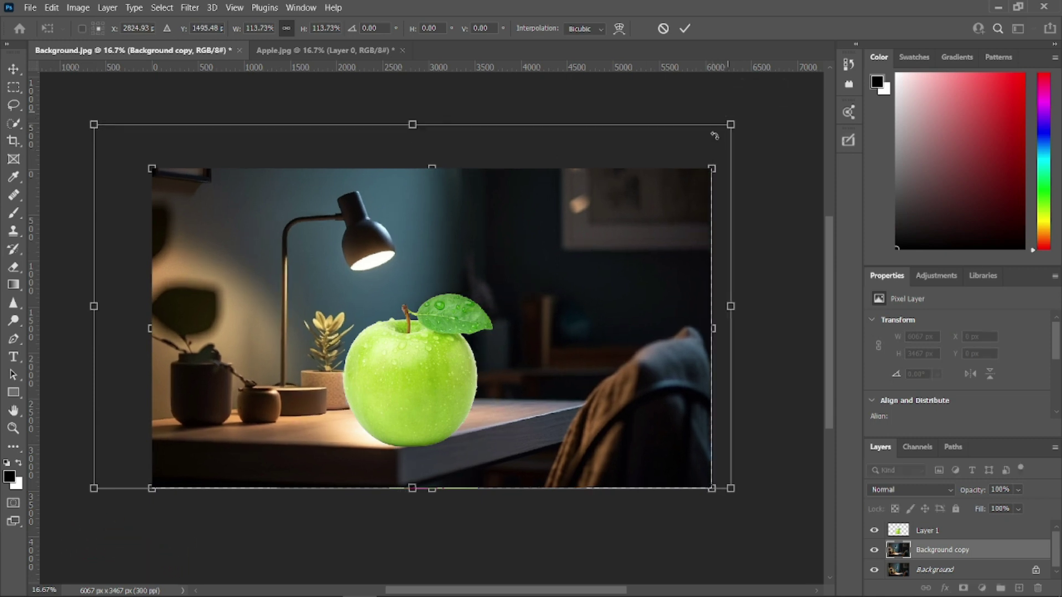
key("Return")
Step: Reposition the apple on the desk under the lamp and enlarge it to about 1768 by 1789 px
right_click(401, 366)
left_click(413, 372)
left_click_drag(410, 370, 382, 364)
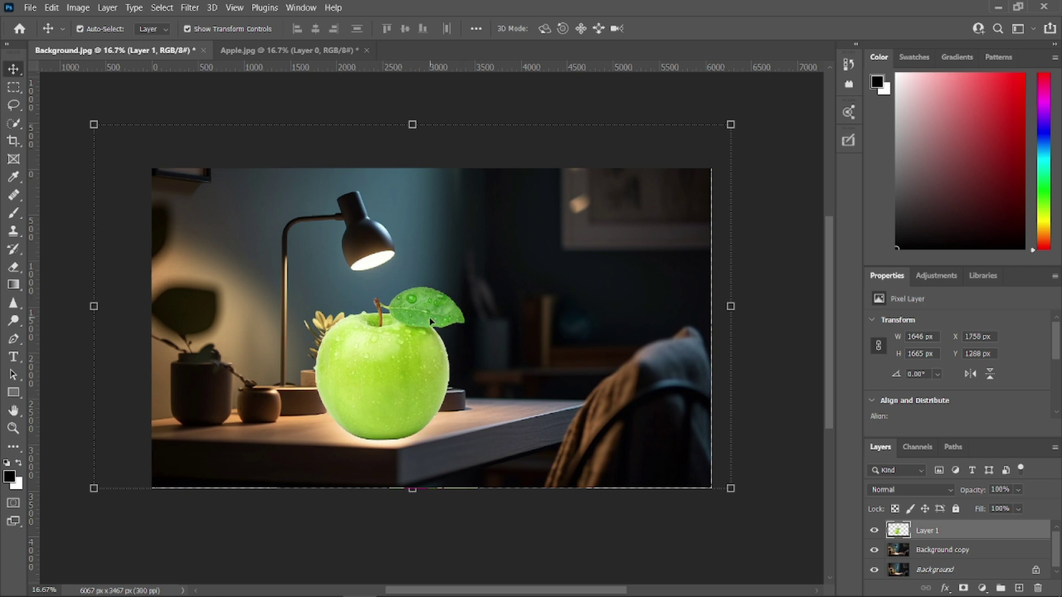
key("ctrl+t")
left_click_drag(465, 287, 475, 281)
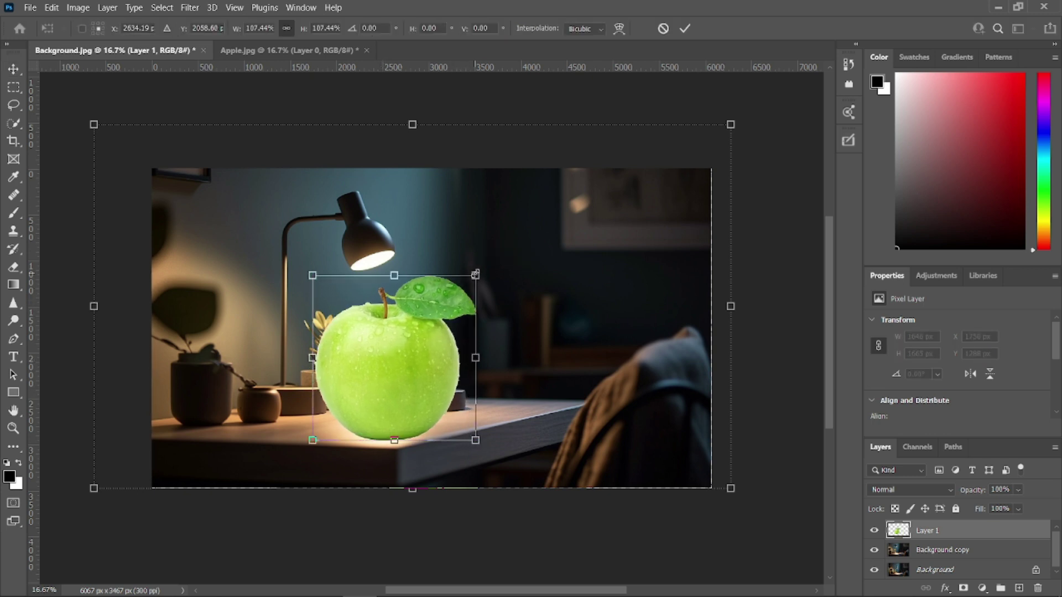
left_click_drag(433, 352, 432, 357)
key("Return")
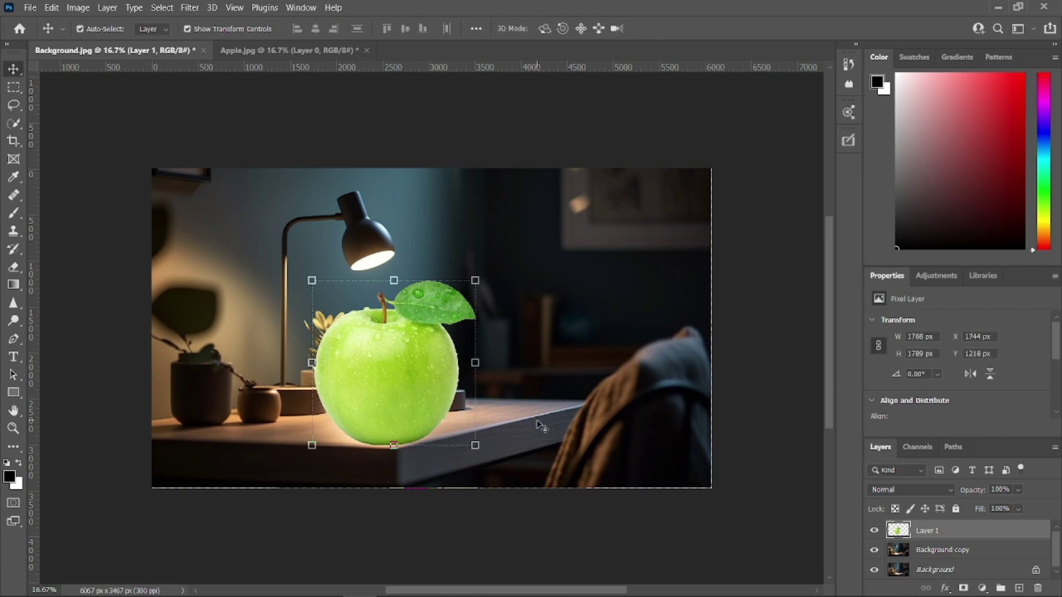
Step: Duplicate the apple layer, naming the copy Glass Effect and the original Apple
key("ctrl+j")
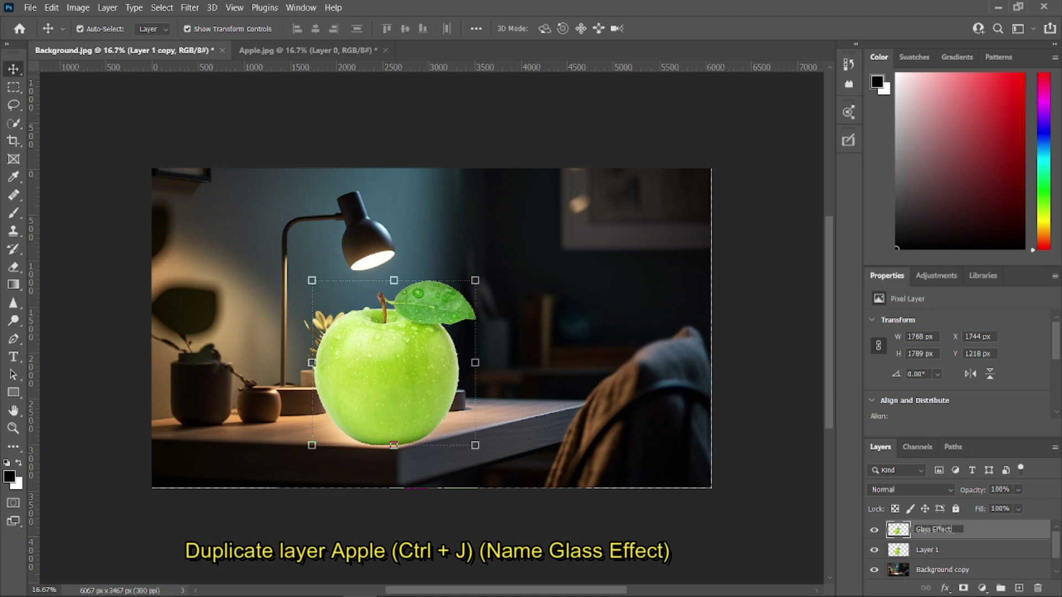
key("Tab")
type("App")
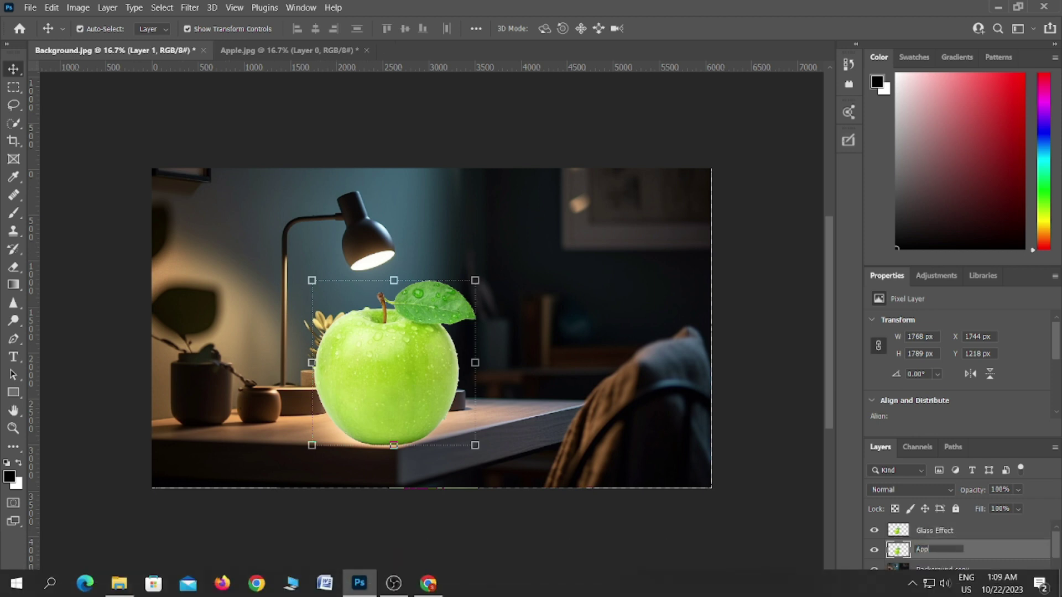
type("le")
left_click(993, 537)
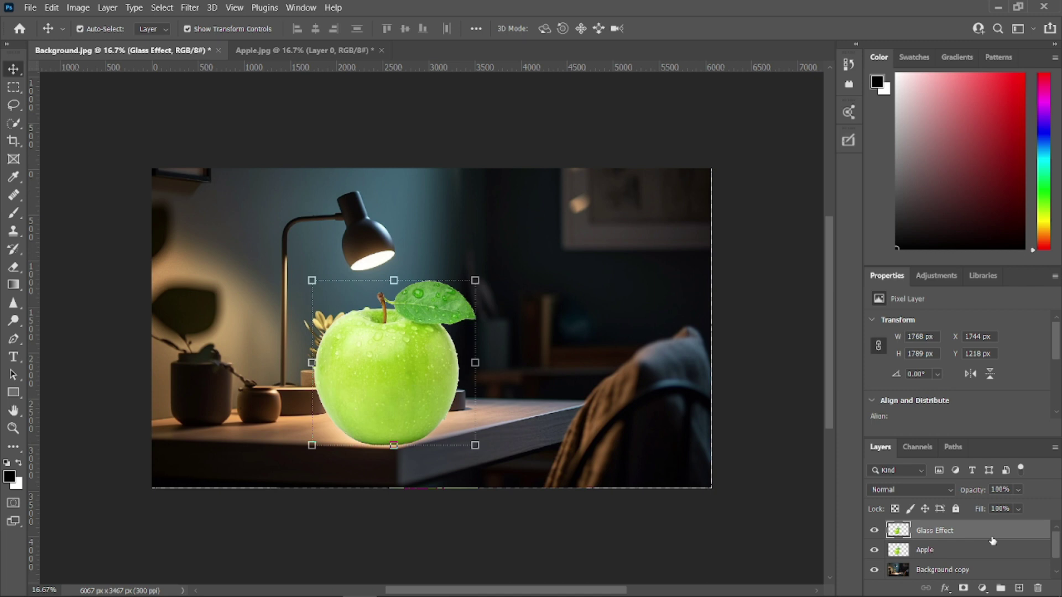
Step: Desaturate the Glass Effect layer and compare it with the coloured apple below
key("ctrl+plus")
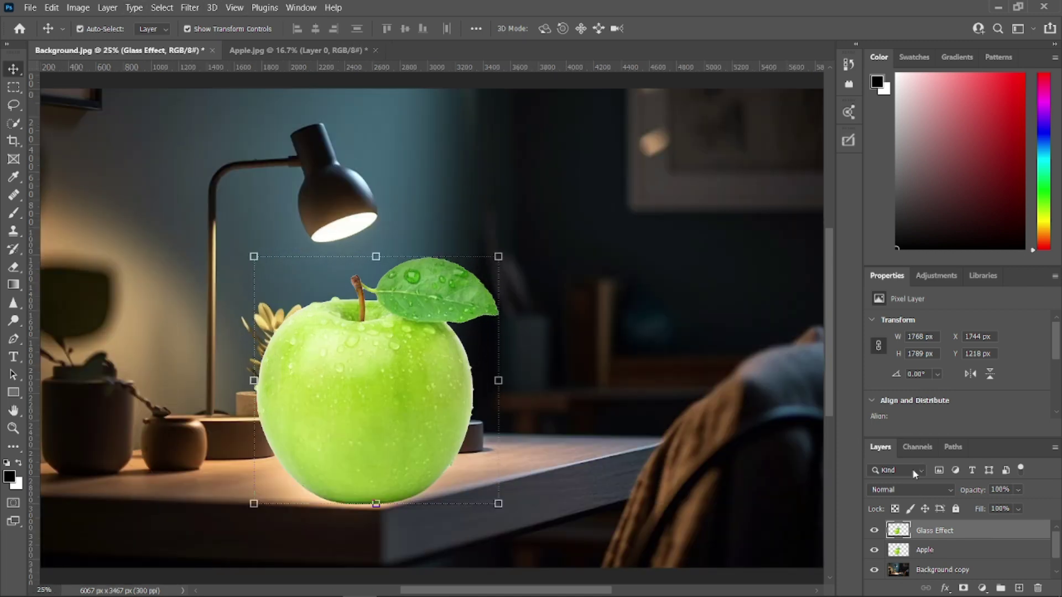
left_click(78, 7)
mouse_move(100, 40)
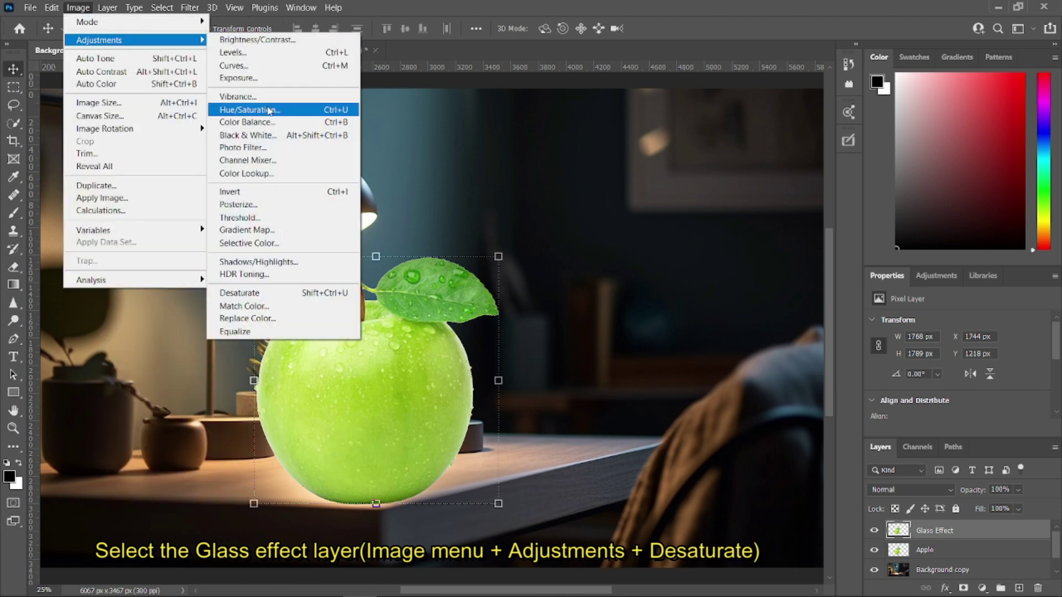
left_click(269, 292)
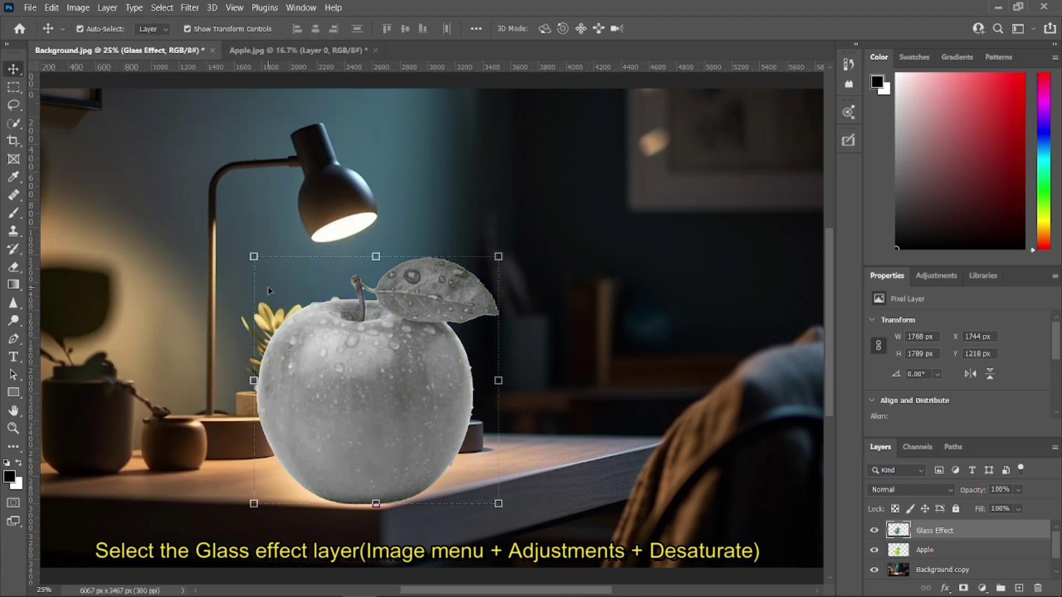
left_click(875, 530)
left_click(874, 531)
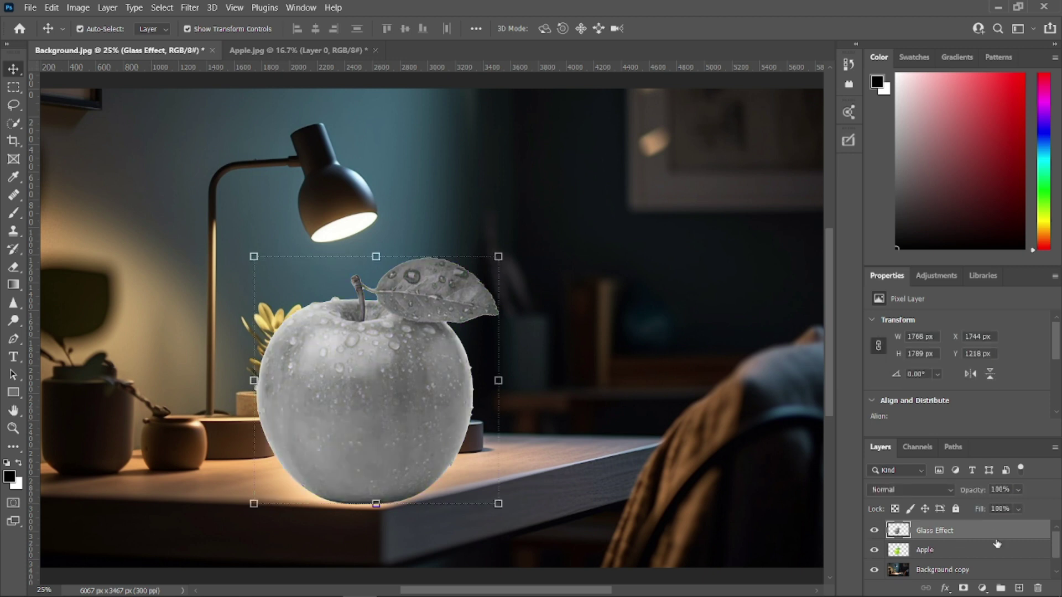
Step: Set the Glass Effect layer's blend mode to Screen and hide the Apple layer
left_click(887, 492)
left_click(889, 360)
left_click(874, 550)
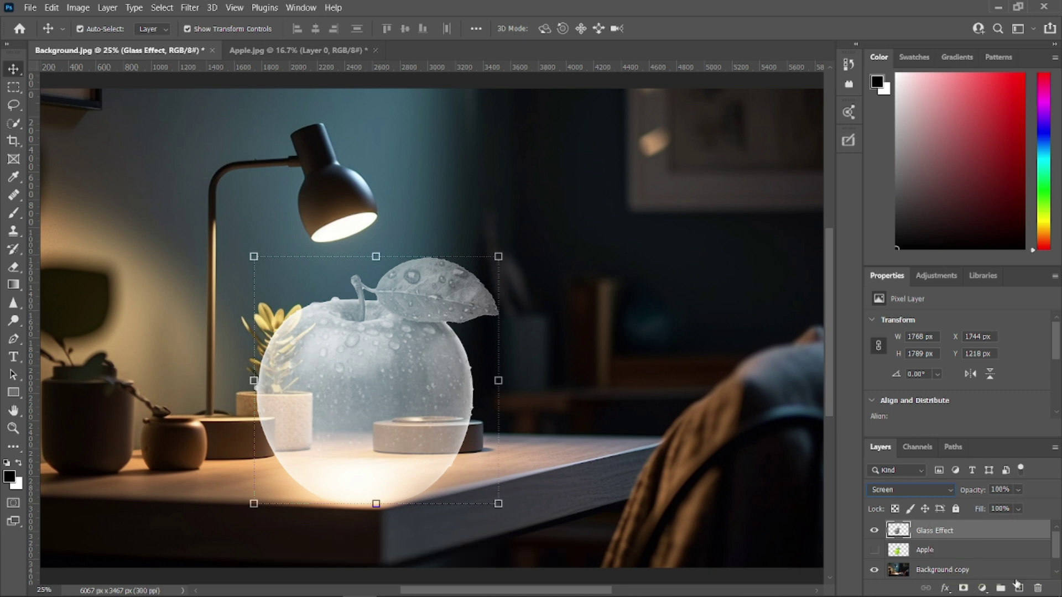
Step: Add a Levels adjustment clipped to the Glass Effect layer with input levels 45, 0.73 and 228
left_click(982, 588)
left_click(987, 405)
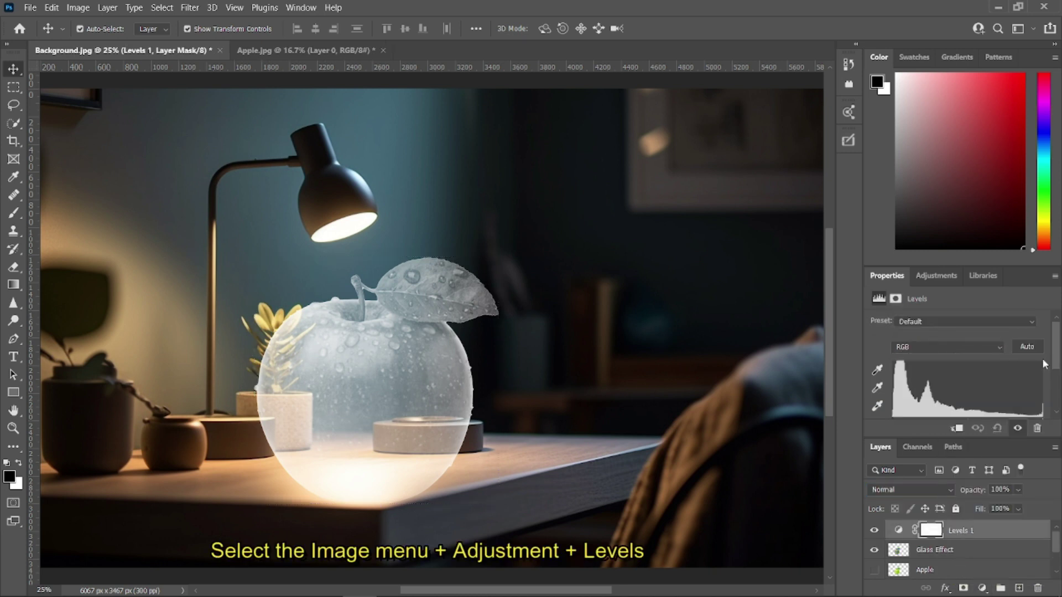
left_click_drag(894, 380, 906, 381)
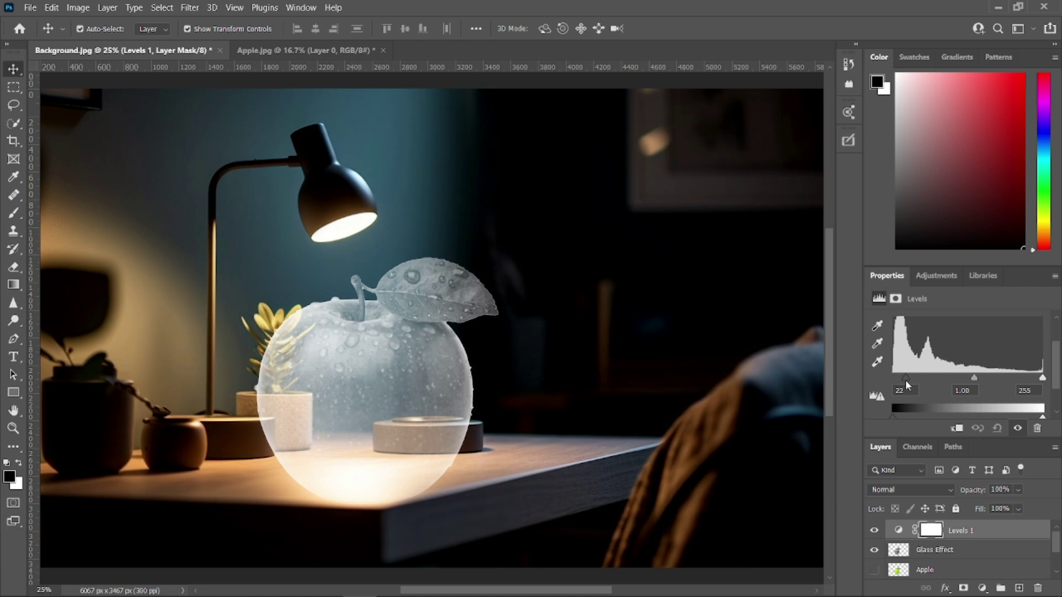
left_click(957, 429)
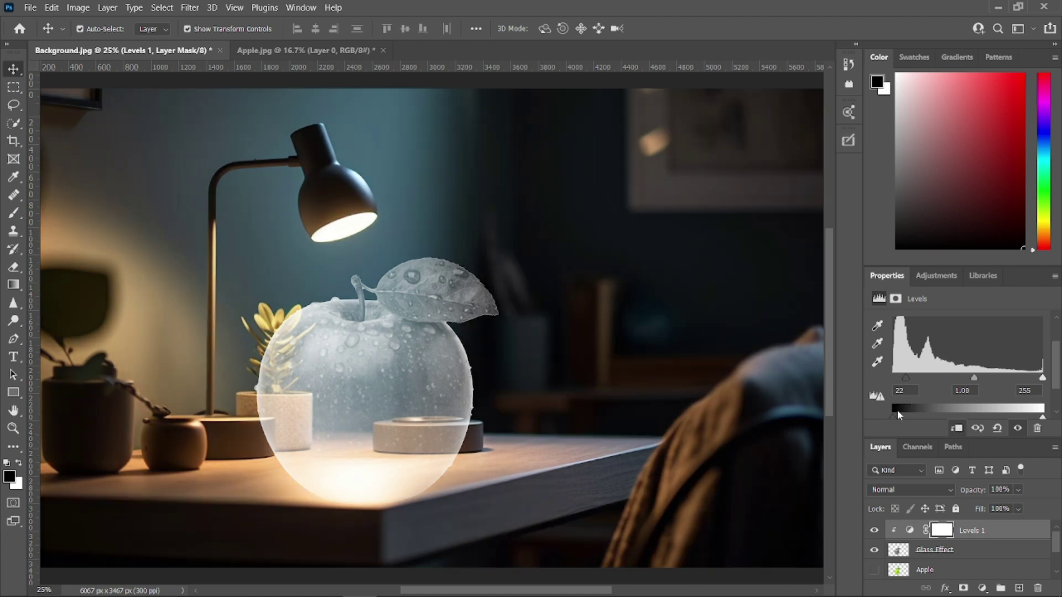
left_click_drag(907, 378, 990, 378)
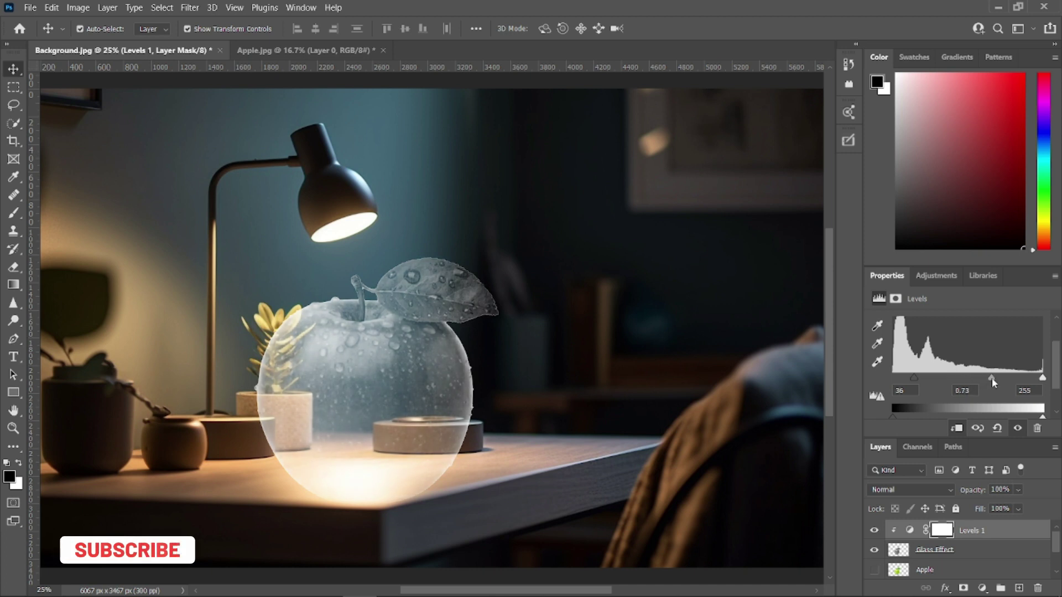
left_click_drag(917, 380, 920, 379)
left_click_drag(1044, 380, 1028, 381)
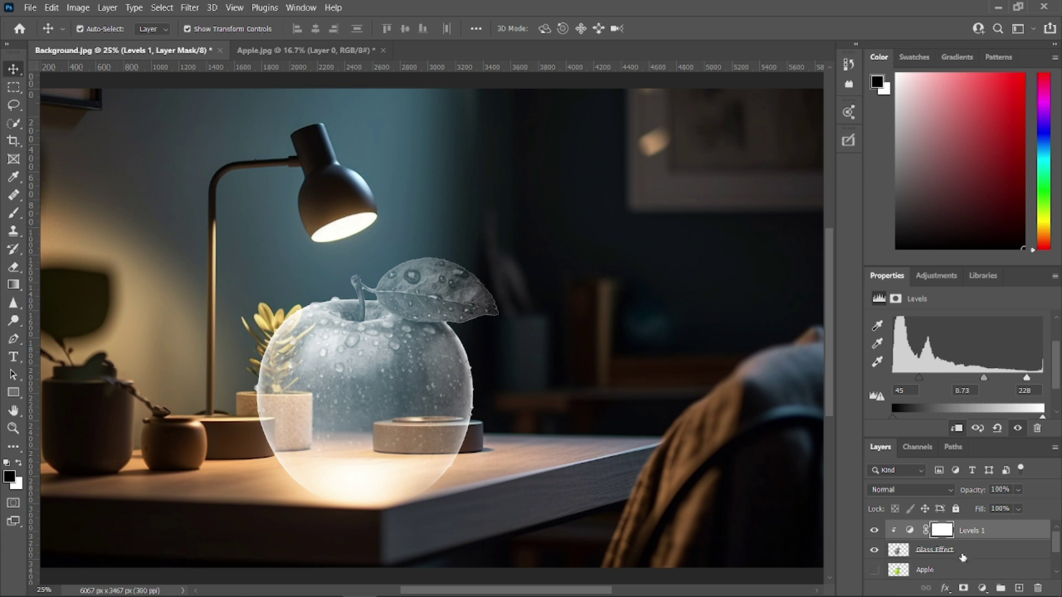
Step: Add a layer mask to the Glass Effect layer and make the mask active
left_click(963, 555)
scroll(954, 548, "down", 1)
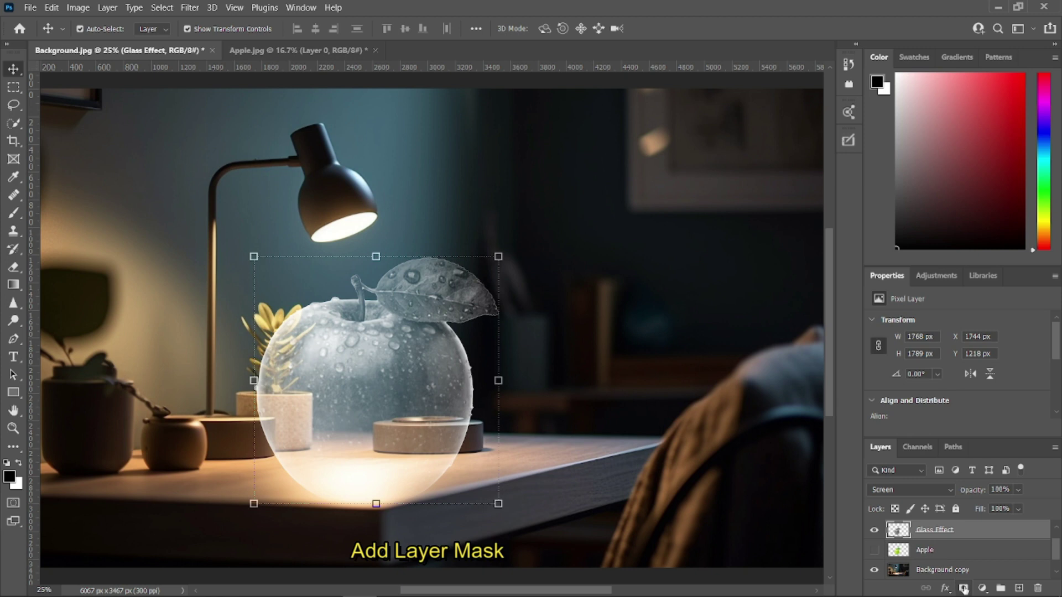
left_click(963, 589)
left_click(927, 553)
left_click(949, 537)
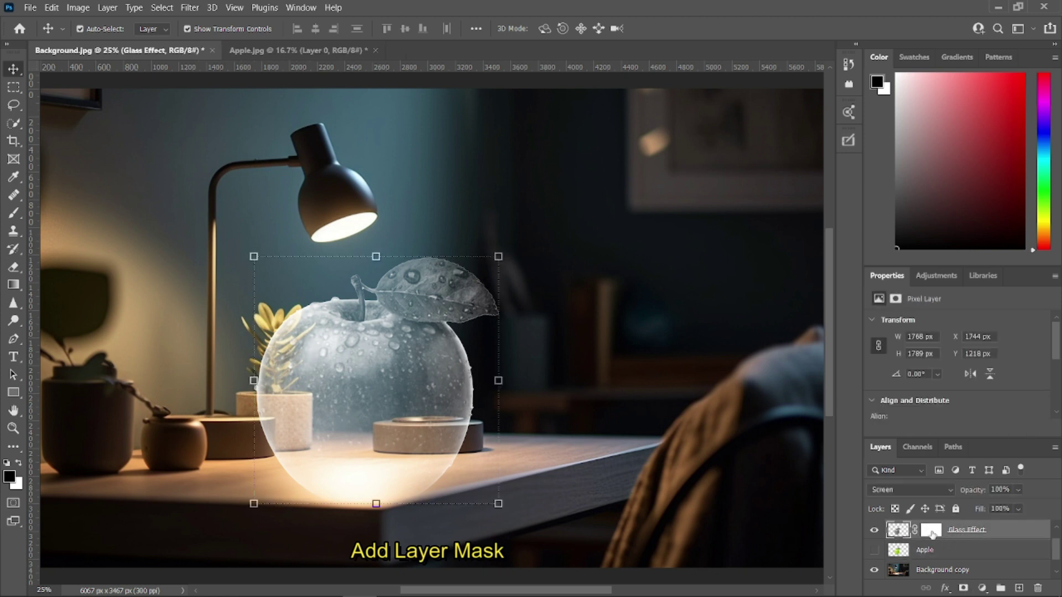
left_click(932, 534)
Step: Set the foreground colour to black and choose a soft round tip for the Brush tool
left_click(10, 476)
left_click_drag(742, 230, 791, 314)
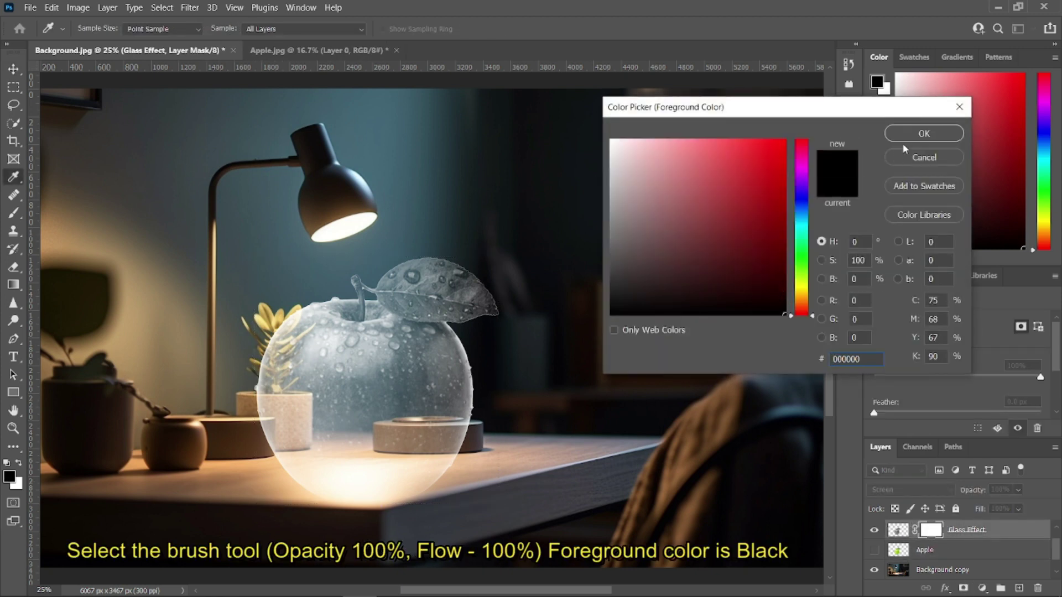
left_click(910, 134)
left_click(15, 213)
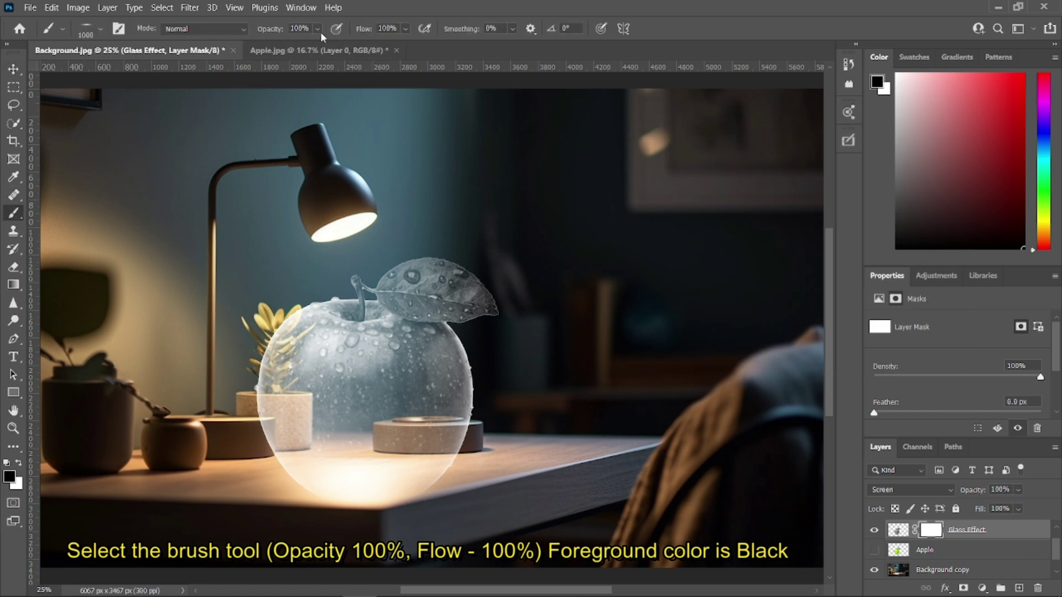
right_click(649, 218)
left_click(830, 332)
left_click(521, 6)
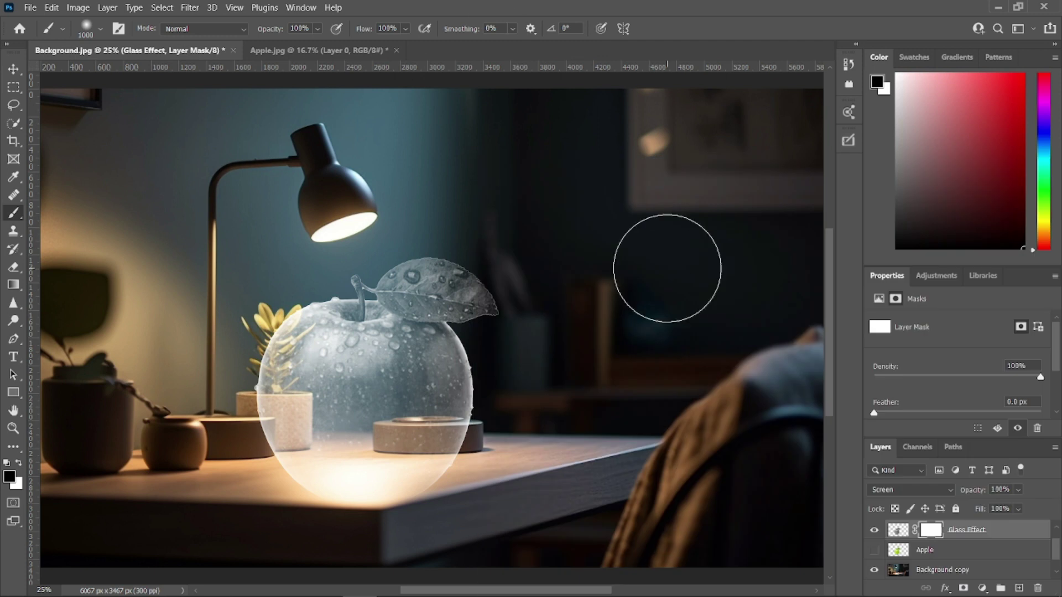
Step: Paint black on the Glass Effect mask over the leaf and stem to hide their glass version, using a smaller brush for the stem
key("ctrl+plus")
key("ctrl+plus")
mouse_move(526, 357)
left_mouse_down()
mouse_move(649, 401)
mouse_move(666, 371)
mouse_move(652, 312)
mouse_move(556, 232)
mouse_move(497, 268)
mouse_move(520, 287)
mouse_move(432, 267)
mouse_move(603, 346)
left_mouse_up()
key("bracketleft")
key("bracketleft")
key("bracketleft")
key("bracketleft")
key("bracketleft")
key("bracketleft")
key("bracketleft")
key("bracketleft")
left_click_drag(406, 278, 502, 280)
mouse_move(622, 353)
left_mouse_down()
mouse_move(454, 303)
mouse_move(521, 349)
mouse_move(583, 352)
left_mouse_up()
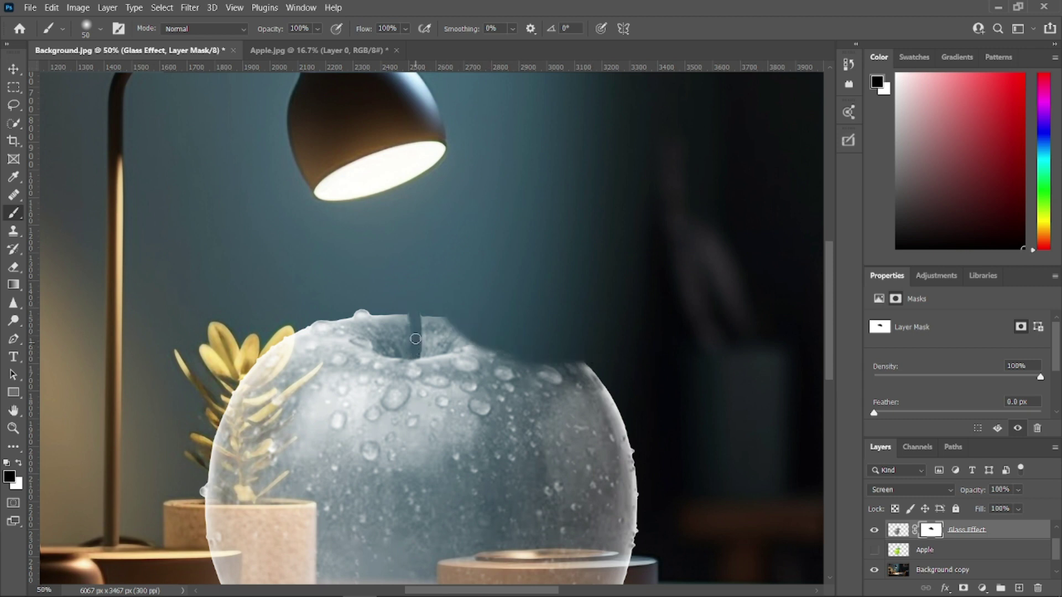
Step: Make the green Apple layer visible again beneath the Glass Effect layer
left_click(873, 530)
key("ctrl+minus")
key("ctrl+minus")
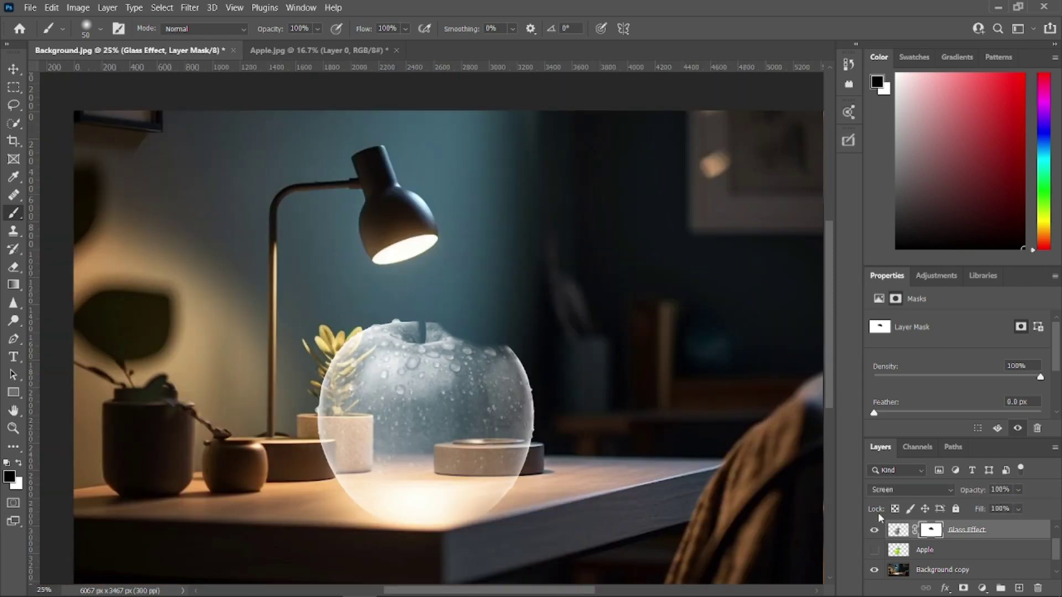
left_click(874, 550)
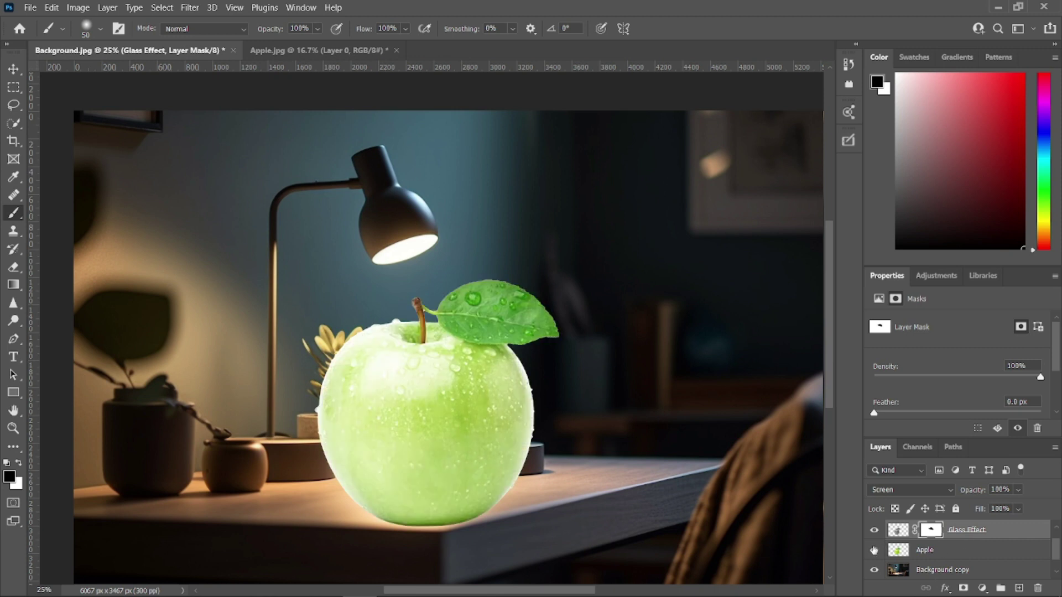
Step: Add a layer mask to the Apple layer
left_click(14, 92)
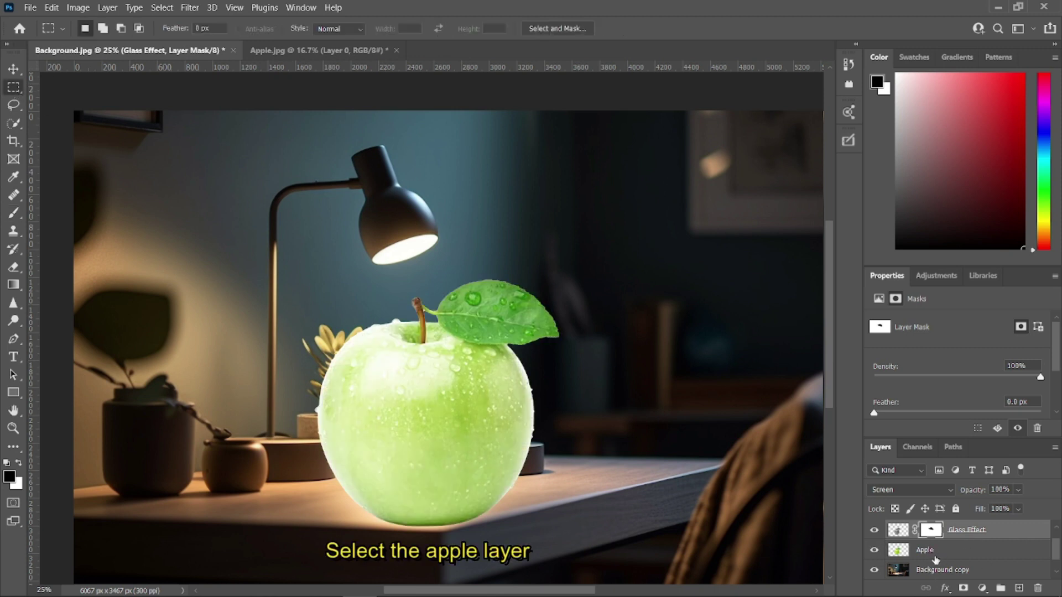
left_click(933, 556)
left_click(964, 588)
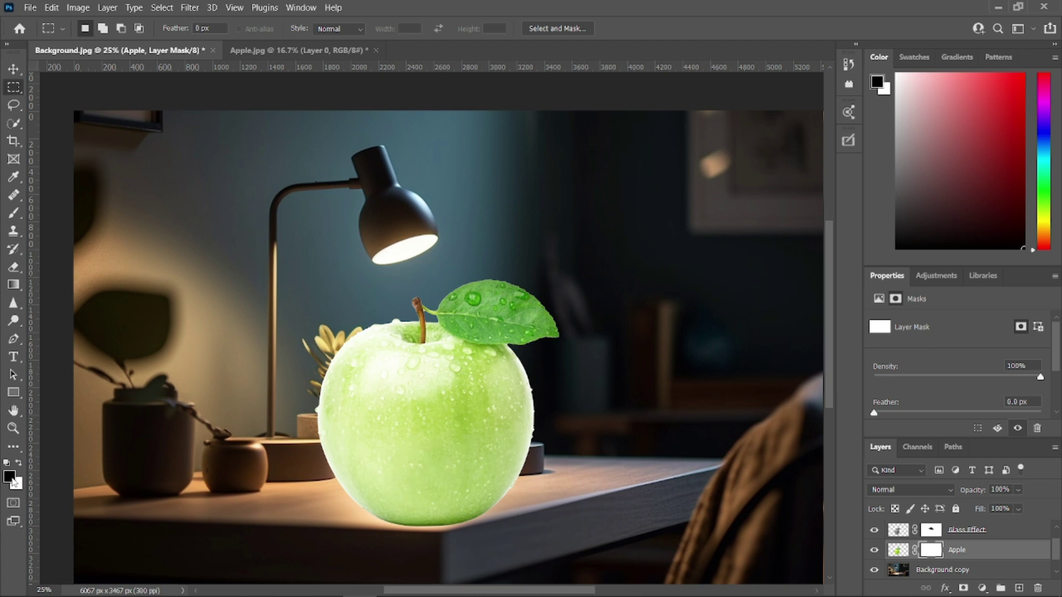
Step: Draw a rectangular marquee selection across the middle band of the apple
left_click(14, 213)
left_click(13, 90)
left_click_drag(294, 360, 638, 474)
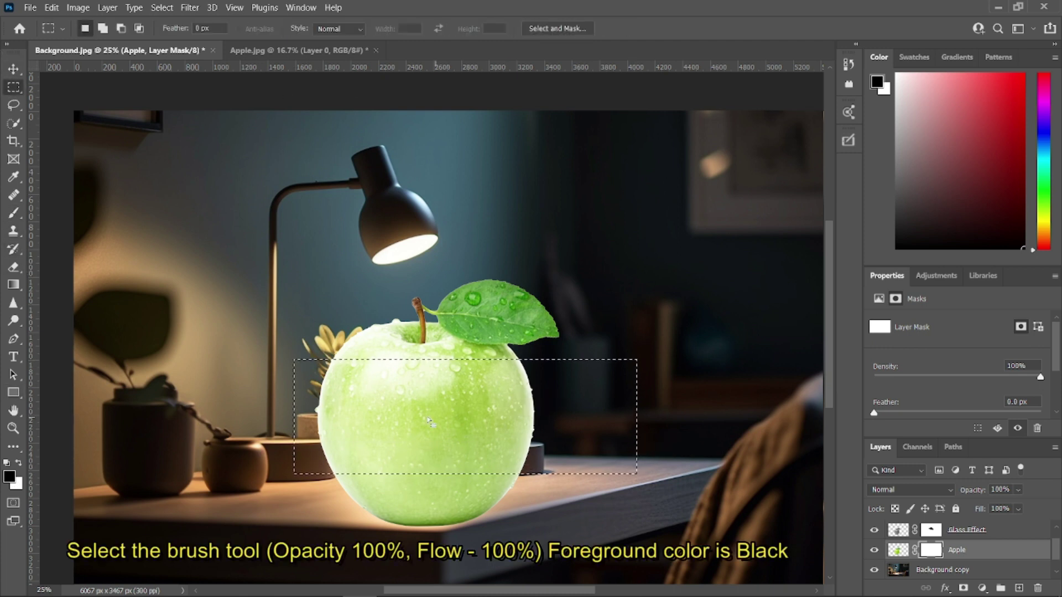
Step: Paint black on the Apple mask inside the selection with a 1000 px brush to reveal the glass band, and deselect
left_click(13, 213)
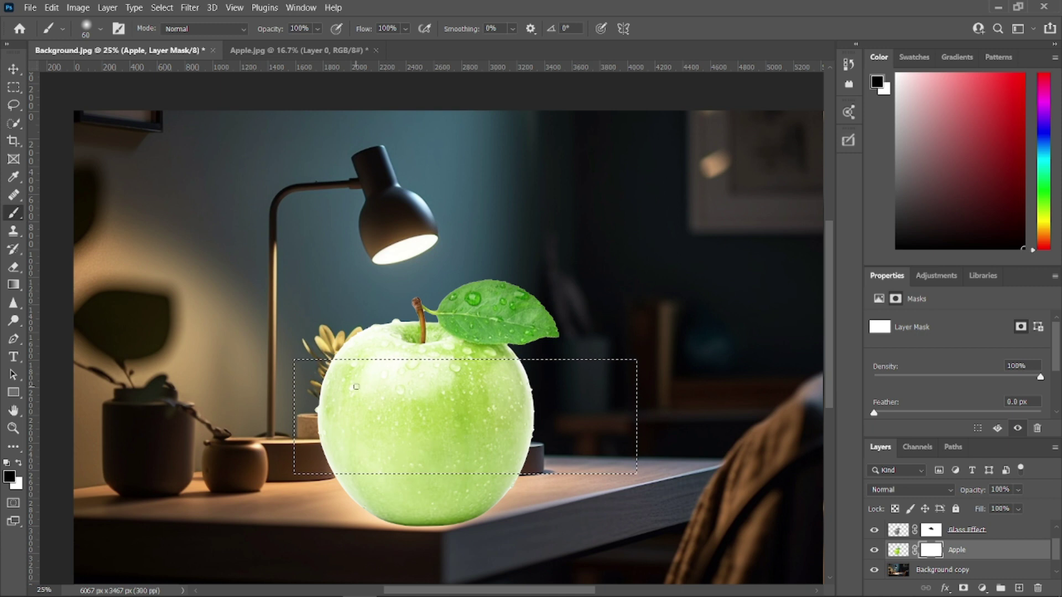
key("bracketright")
key("bracketright")
key("bracketright")
key("bracketright")
key("bracketright")
key("bracketright")
key("bracketright")
key("bracketright")
key("bracketright")
key("bracketright")
key("bracketright")
key("bracketright")
key("bracketright")
mouse_move(379, 403)
left_mouse_down()
mouse_move(478, 415)
mouse_move(426, 403)
mouse_move(345, 429)
mouse_move(480, 441)
mouse_move(344, 416)
mouse_move(520, 420)
left_mouse_up()
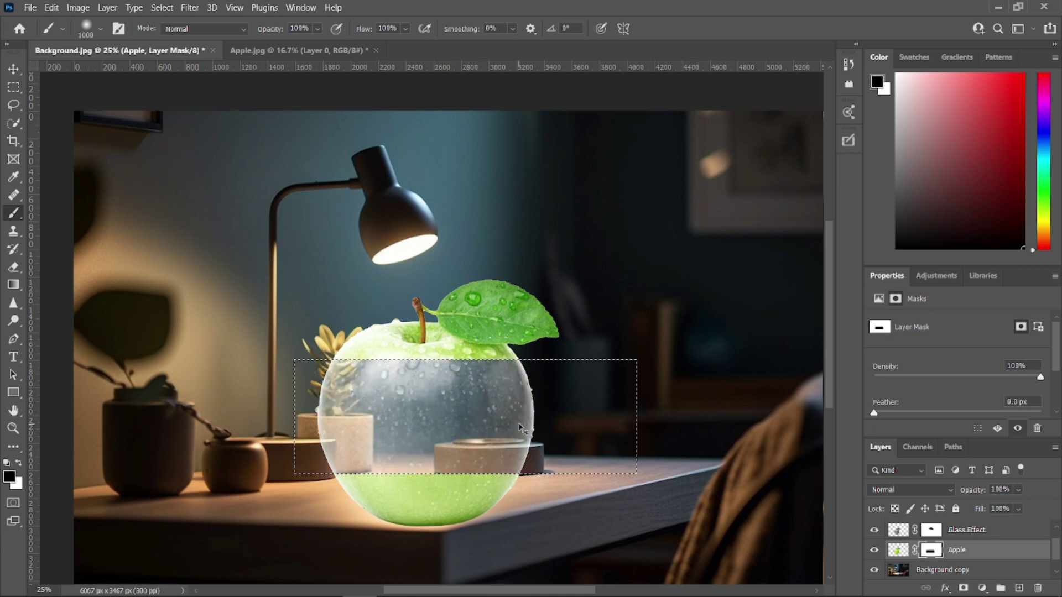
key("ctrl+d")
Step: Paint black with a smaller brush on the Apple mask over the green upper part, keeping the stem and leaf
key("ctrl+plus")
key("ctrl+plus")
key("bracketleft")
key("bracketleft")
key("bracketleft")
key("bracketleft")
key("bracketleft")
key("bracketleft")
key("bracketleft")
key("bracketleft")
key("bracketleft")
key("bracketleft")
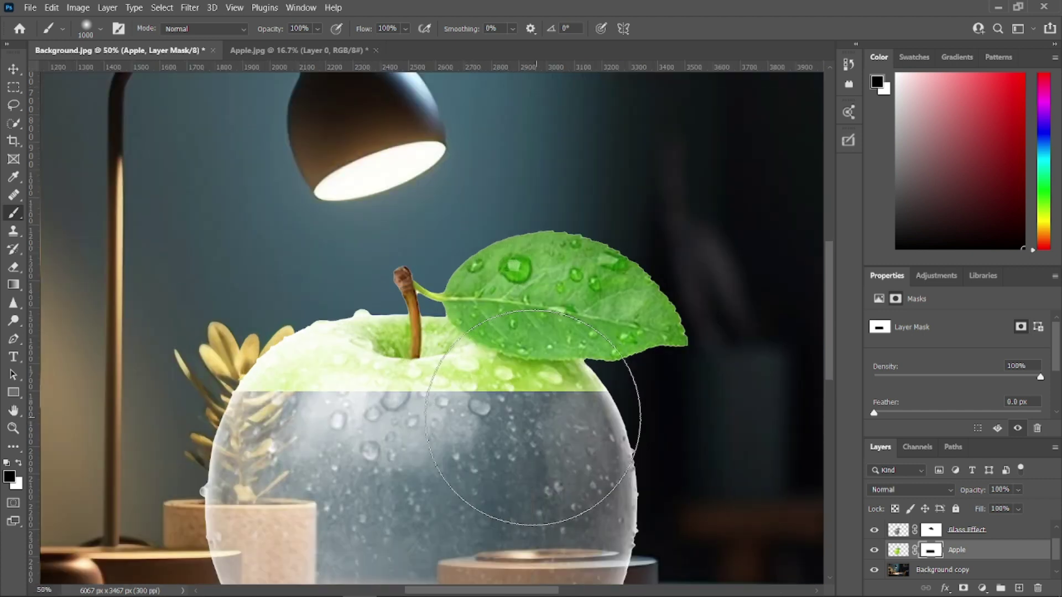
mouse_move(541, 411)
left_mouse_down()
mouse_move(495, 395)
mouse_move(572, 391)
mouse_move(581, 376)
mouse_move(624, 388)
mouse_move(557, 374)
mouse_move(508, 374)
mouse_move(498, 393)
mouse_move(414, 377)
mouse_move(261, 374)
mouse_move(279, 379)
mouse_move(337, 314)
mouse_move(354, 345)
mouse_move(325, 335)
mouse_move(374, 369)
left_mouse_up()
Step: Toggle the Apple layer to check it, hide the Glass Effect layer, and paint black on the Apple mask over the green remnants around the stem
left_click(874, 551)
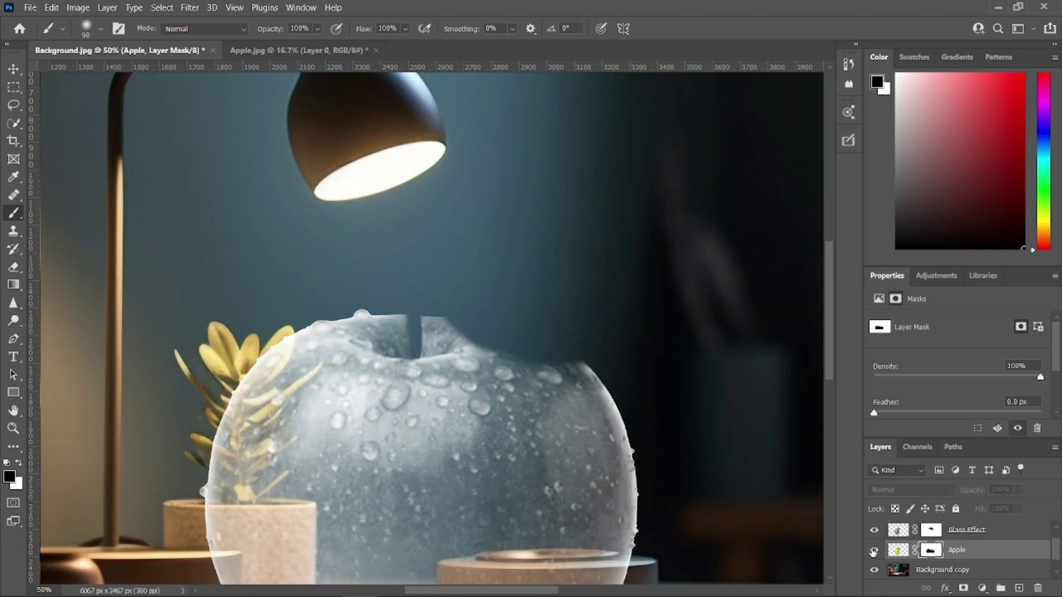
left_click(874, 550)
left_click(874, 531)
key("bracketleft")
key("bracketleft")
mouse_move(372, 308)
left_mouse_down()
mouse_move(387, 343)
mouse_move(386, 329)
mouse_move(401, 332)
mouse_move(396, 321)
mouse_move(431, 315)
left_mouse_up()
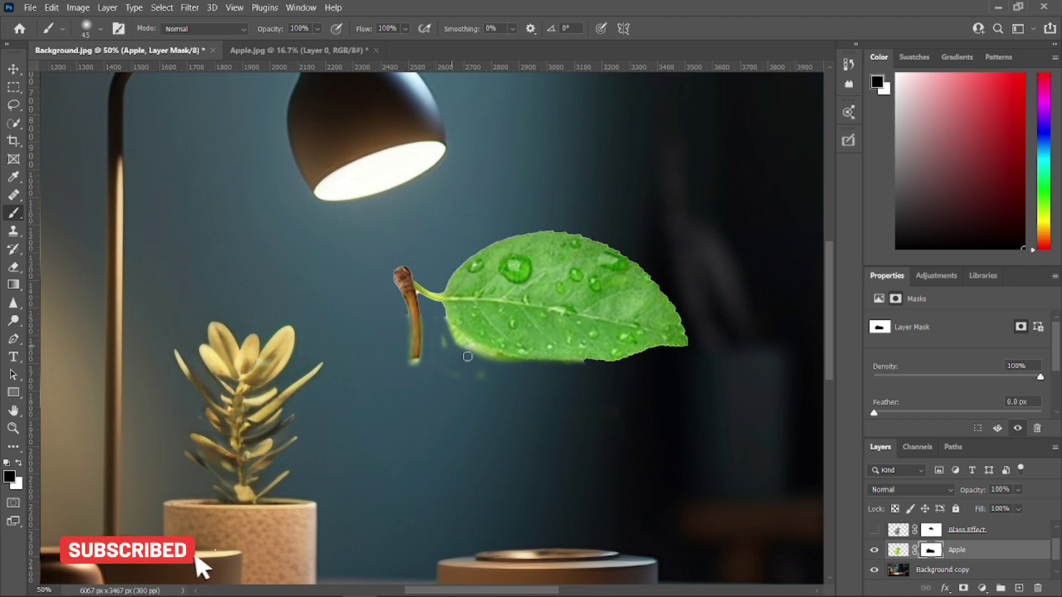
Step: Paint out the green fringe along the stem and the leaf's lower edge on the Apple mask with a 20 px brush, and show Glass Effect again
key("ctrl+plus")
key("ctrl+plus")
key("bracketleft")
key("bracketleft")
key("bracketleft")
mouse_move(330, 276)
left_mouse_down()
mouse_move(339, 430)
mouse_move(307, 475)
mouse_move(391, 459)
mouse_move(310, 400)
mouse_move(313, 442)
mouse_move(401, 490)
mouse_move(393, 271)
left_mouse_up()
mouse_move(470, 278)
left_mouse_down()
mouse_move(501, 350)
mouse_move(678, 458)
left_mouse_up()
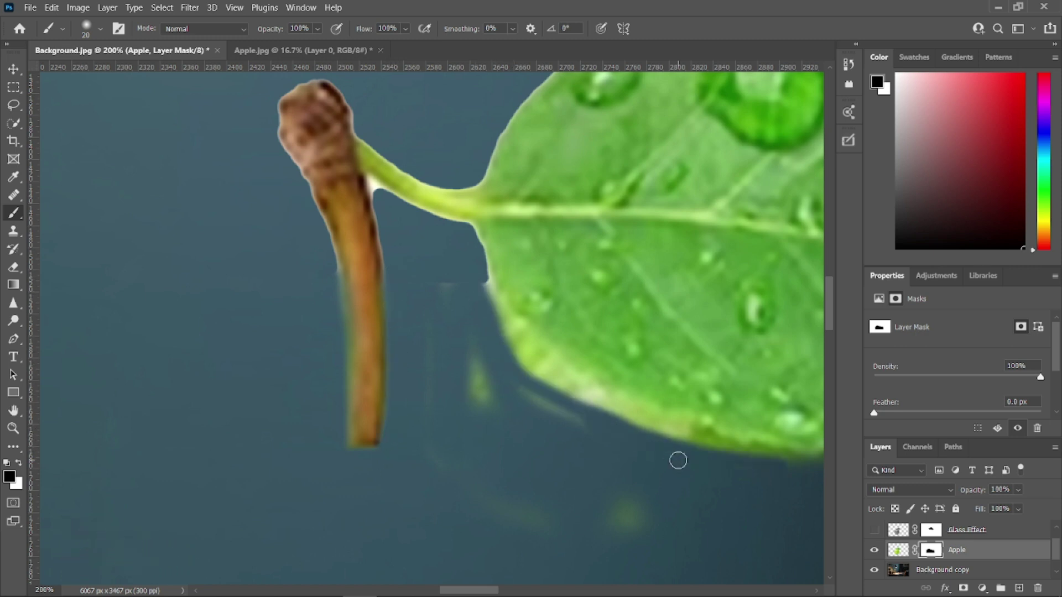
key("ctrl+minus")
left_click(876, 530)
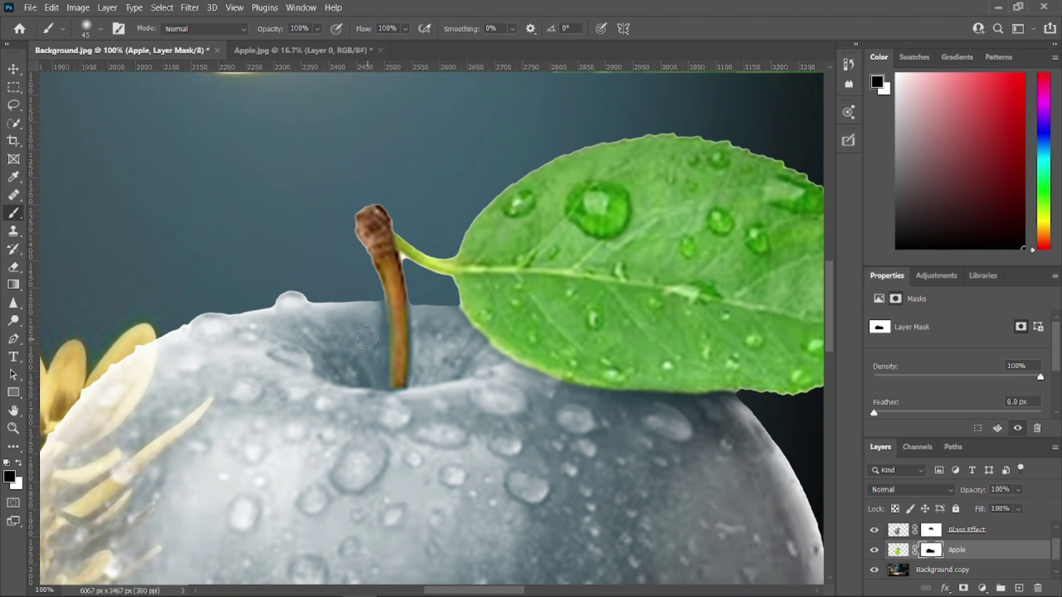
Step: Paint white with a 35 px brush on the Glass Effect mask around the stem base and the leaf's lower edge
key("alt+bracketright")
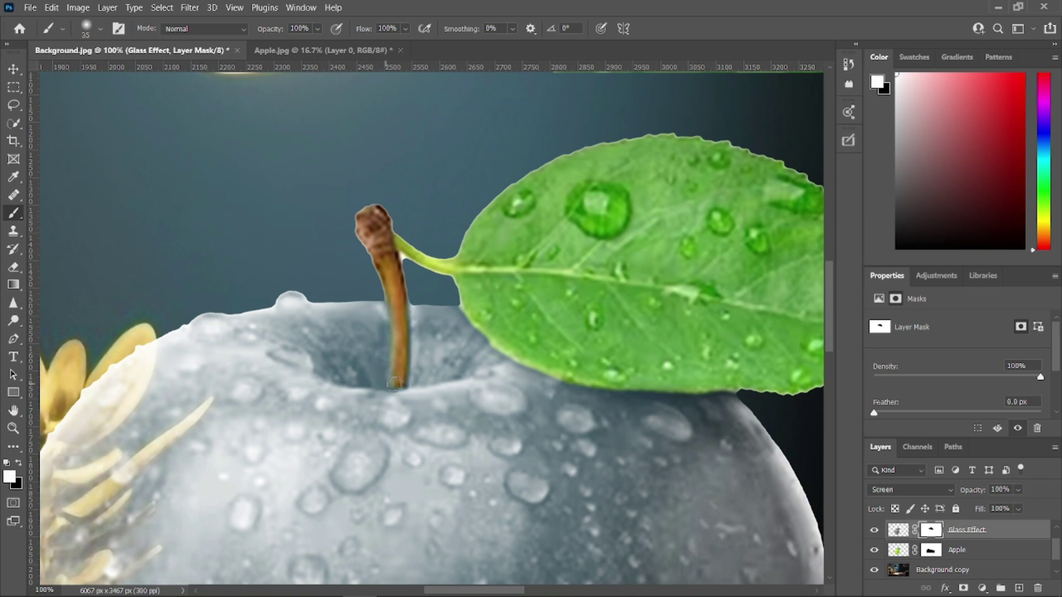
left_click_drag(464, 323, 598, 383)
key("ctrl+minus")
key("ctrl+minus")
key("ctrl+minus")
key("ctrl+minus")
left_click(983, 588)
left_click(940, 249)
Step: Open the ken-barbie-dolls-dance-isolated-white-background image and select the dancing couple with Select Subject
left_click(30, 8)
left_click(41, 32)
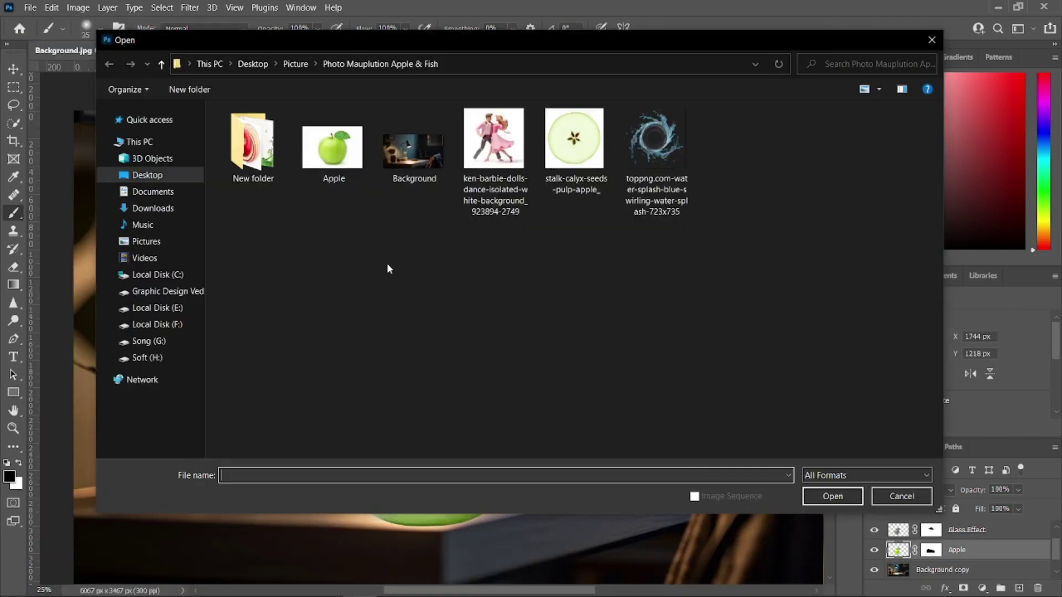
left_click(832, 496)
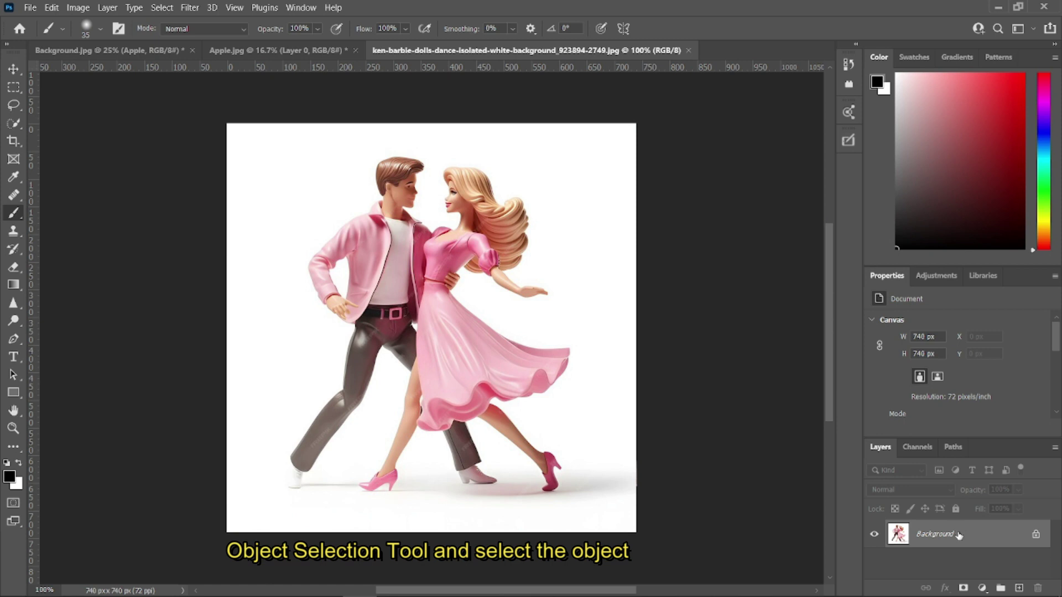
left_click(8, 127)
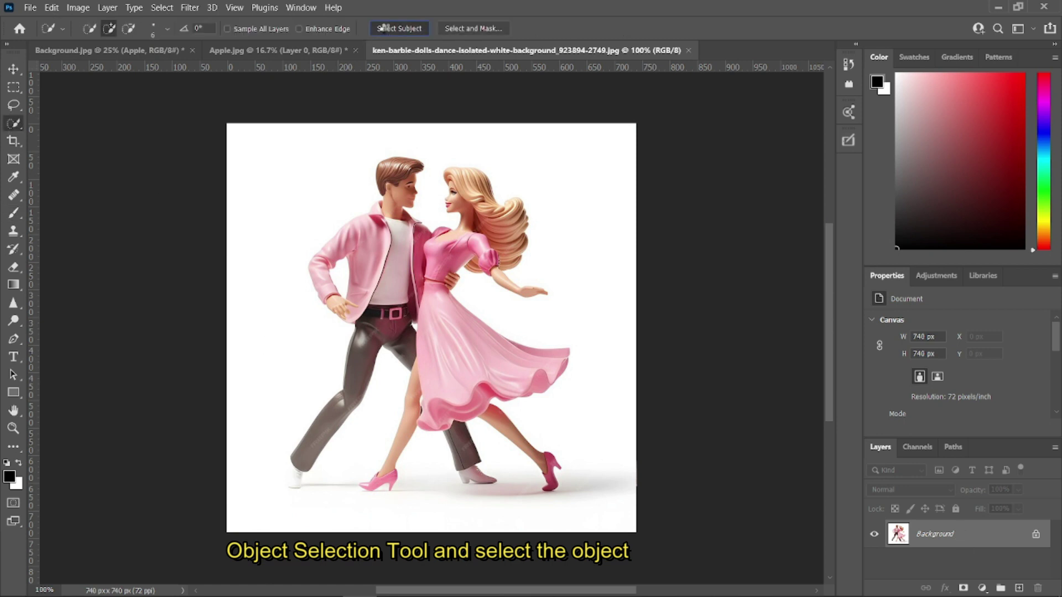
left_click(387, 29)
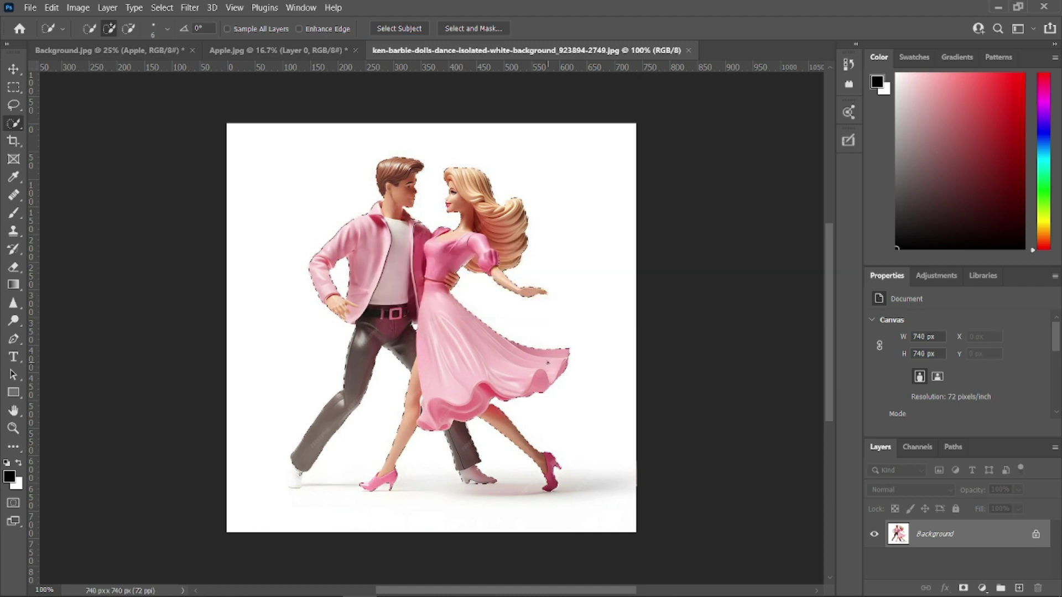
Step: Add the male doll's white shoe to the selection with the Quick Selection tool
key("ctrl+plus")
key("ctrl+plus")
left_click_drag(275, 451, 612, 141)
mouse_move(347, 433)
left_mouse_down()
mouse_move(348, 490)
mouse_move(363, 496)
left_mouse_up()
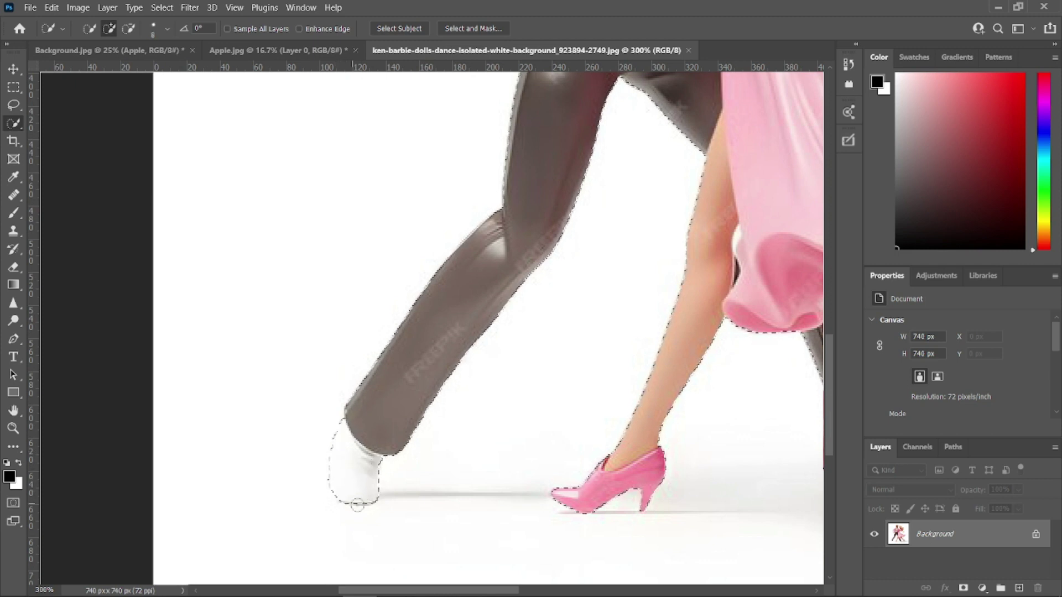
Step: Cut the couple out of the white background with a layer mask from the selection, and apply the mask
scroll(579, 455, "down", 6)
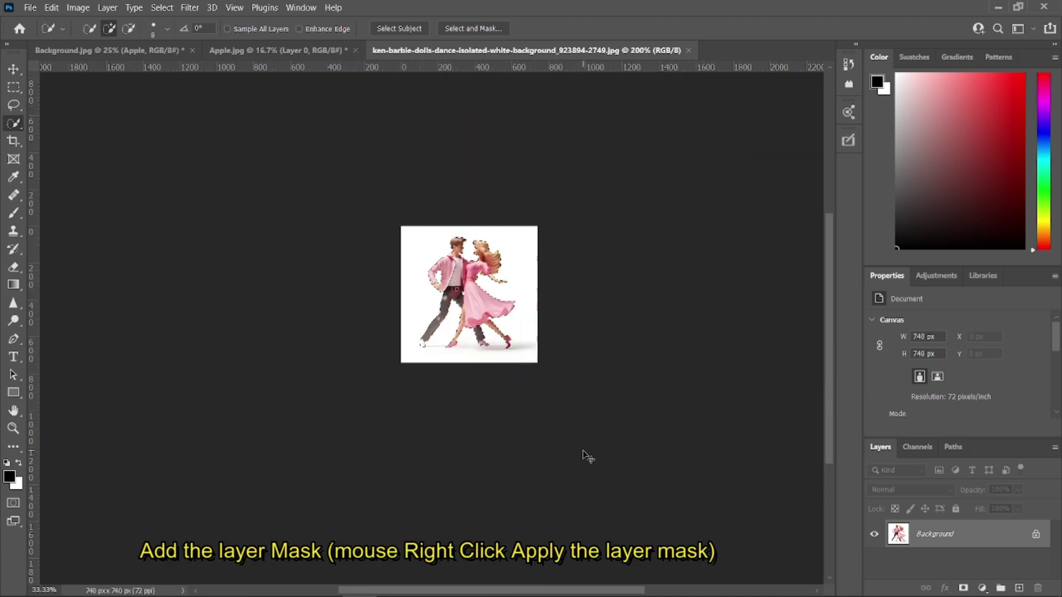
left_click(962, 587)
right_click(934, 539)
left_click(957, 449)
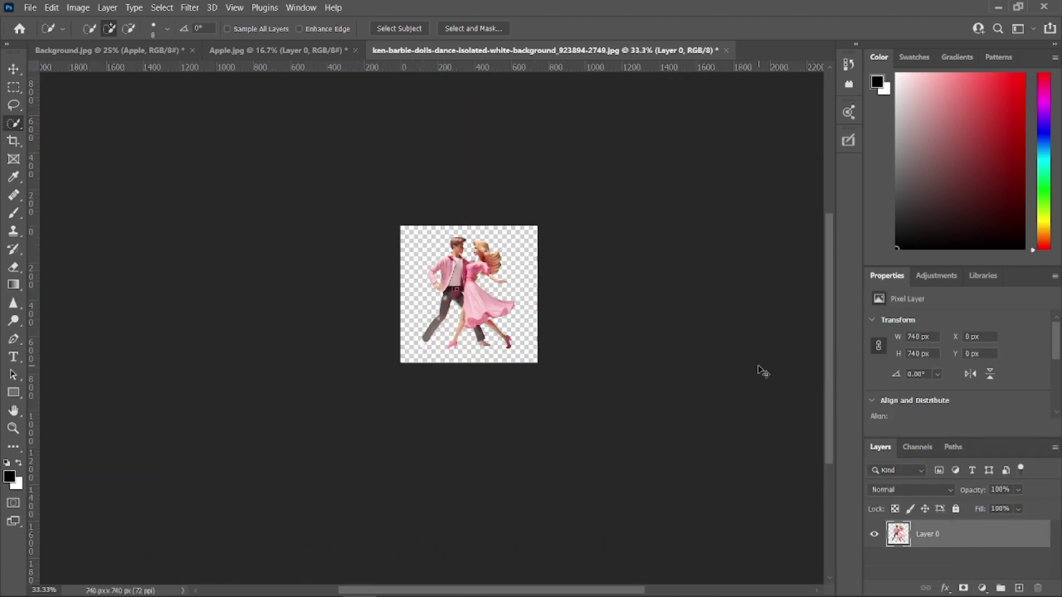
left_click(138, 50)
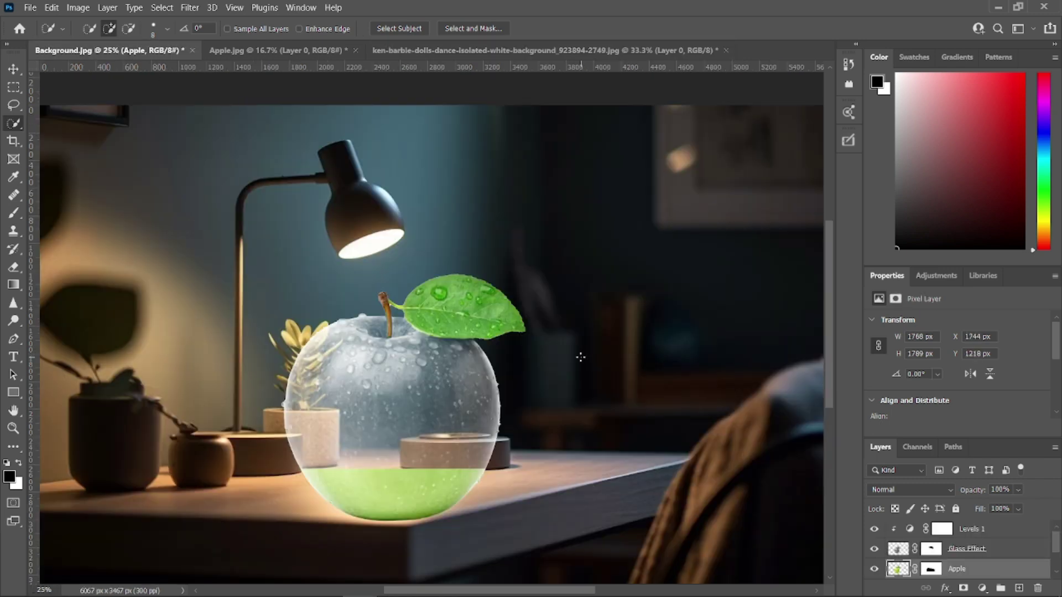
left_click(391, 50)
Step: Open the stalk-calyx-seeds-pulp-apple_ image and cut the round apple slice out of its white background
left_click(29, 7)
left_click(89, 34)
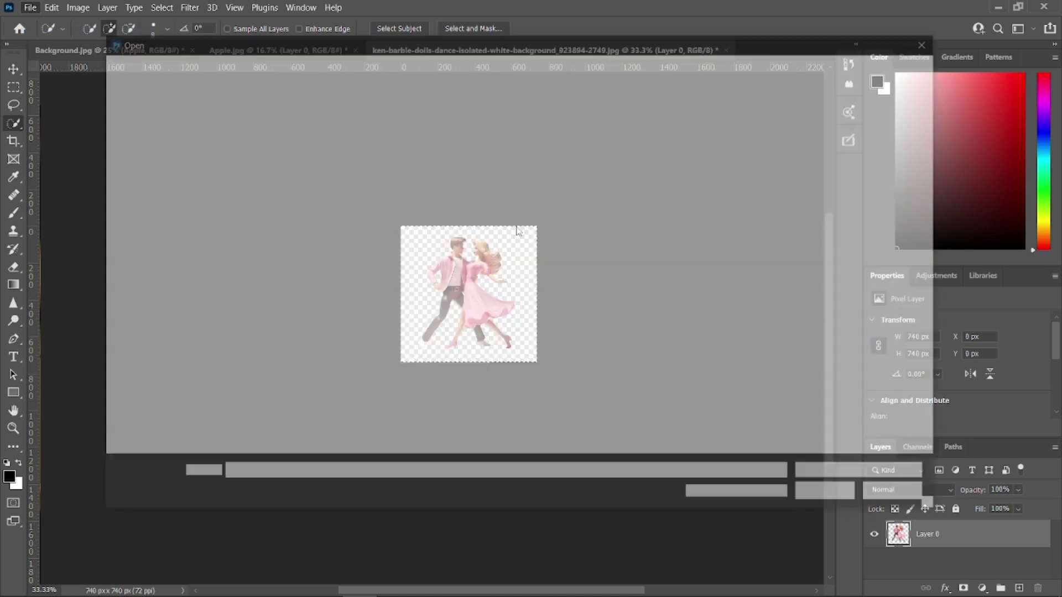
left_click(578, 147)
left_click(824, 498)
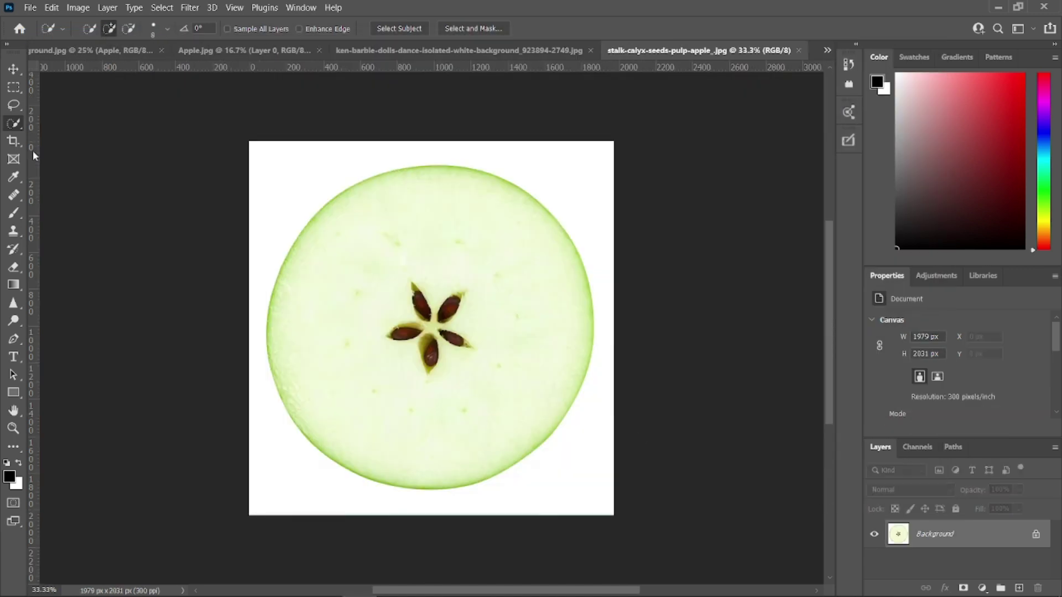
left_click(409, 27)
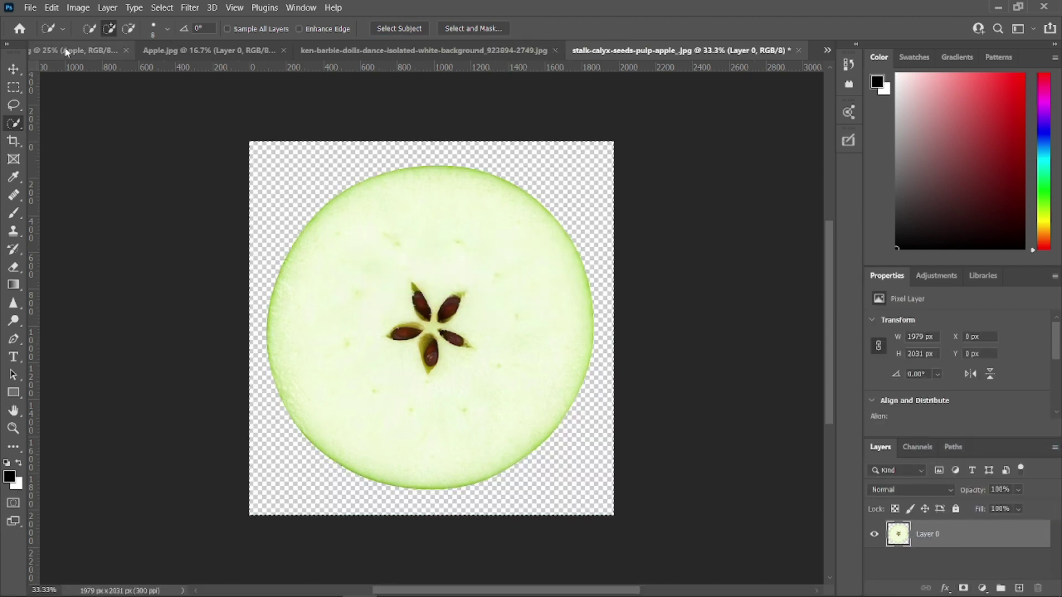
Step: Paste the apple slice into Background.jpg above the Apple layer and move it over the glass apple
left_click(65, 53)
key("ctrl+v")
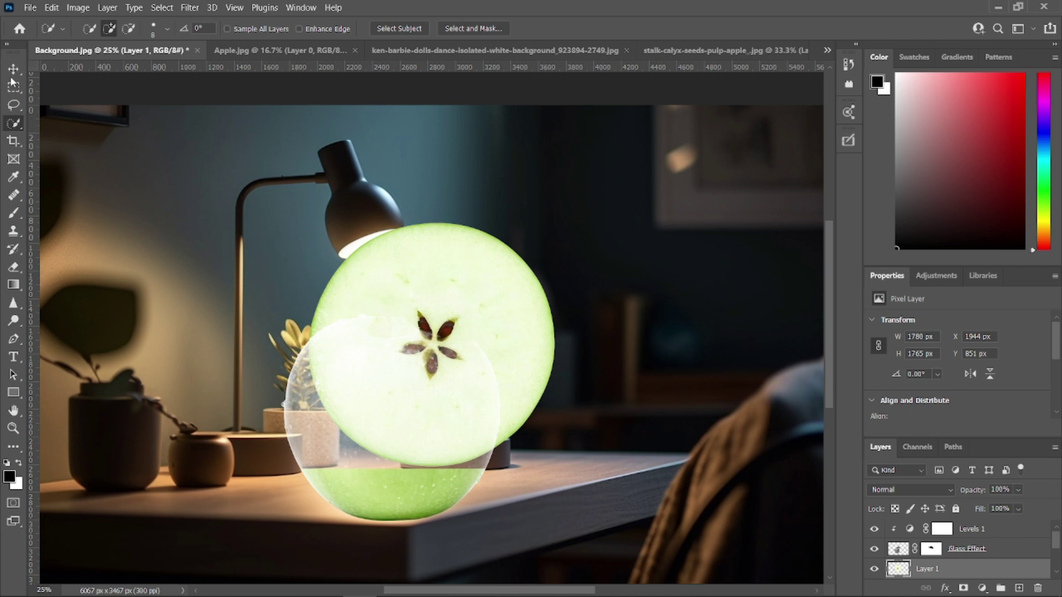
key("v")
scroll(991, 560, "down", 2)
left_click_drag(502, 299, 490, 332)
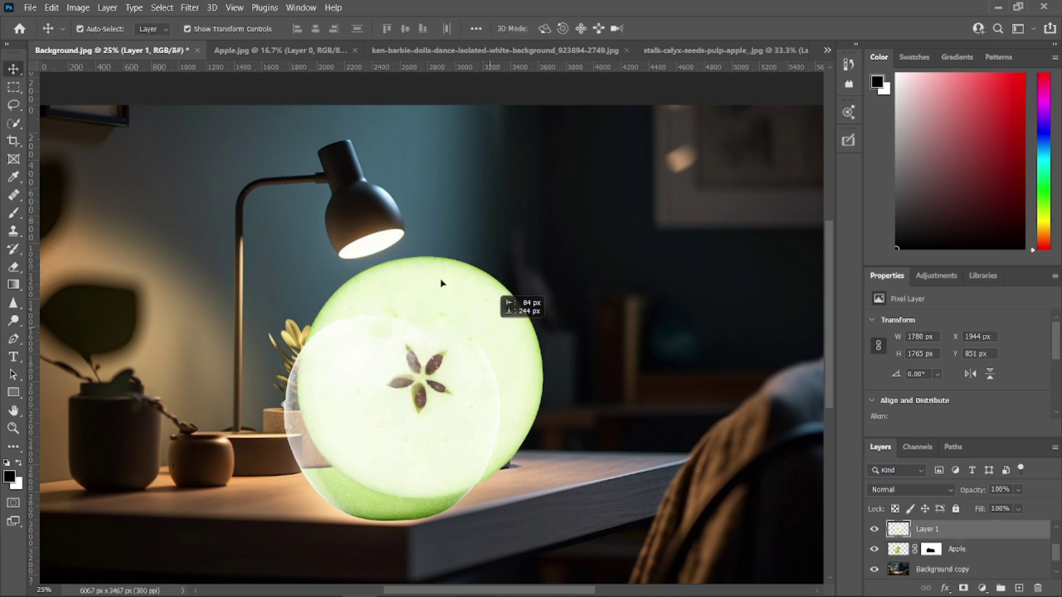
Step: Free-transform the slice into a flat ellipse of 87.48% width and 9.76% height, and place it at the green base's cut edge
key("ctrl+t")
left_click_drag(434, 256, 434, 364)
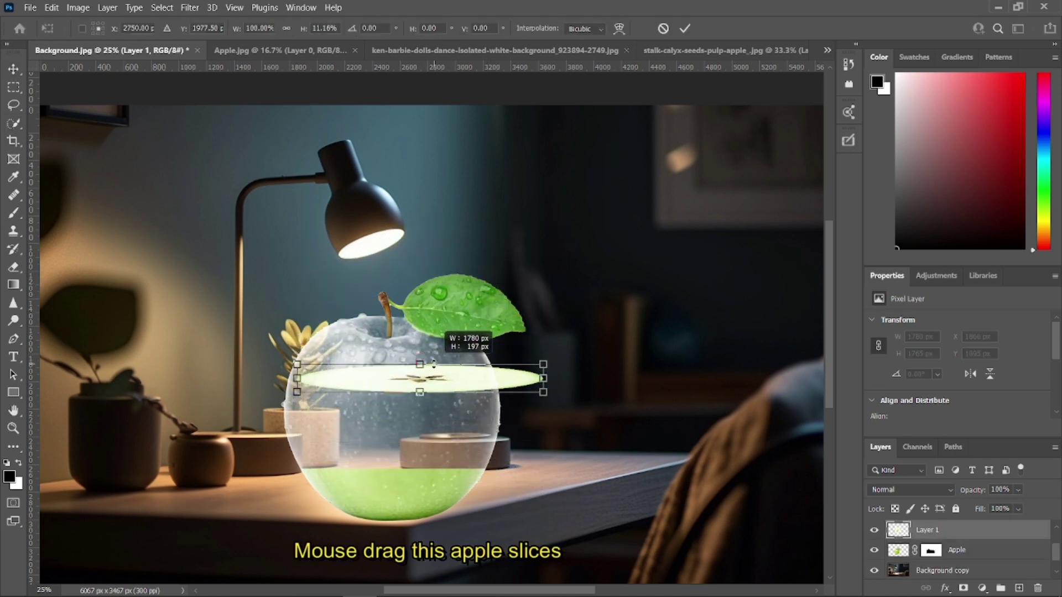
left_click_drag(499, 379, 494, 444)
key("ctrl+plus")
key("ctrl+plus")
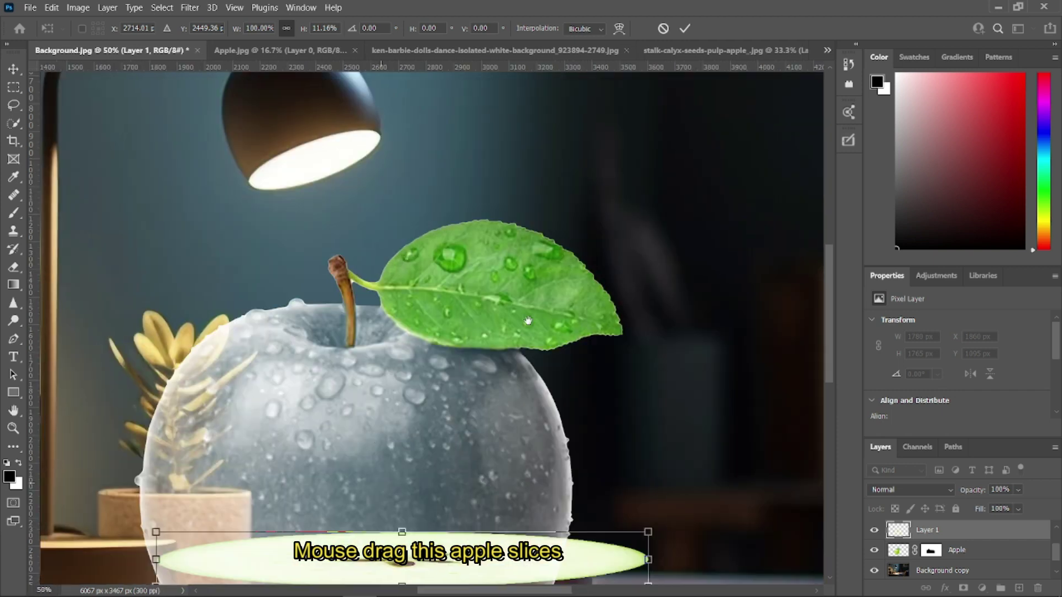
left_click_drag(529, 321, 661, 166)
left_click_drag(782, 426, 698, 440)
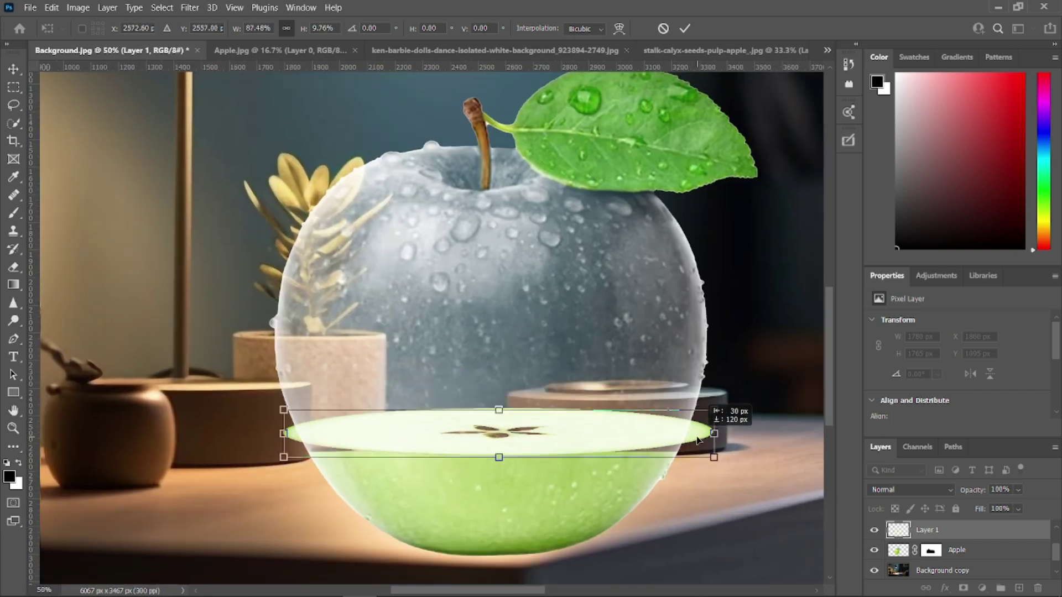
Step: Shrink the slice to 81.74% width and 3.46% height and align it with the top of the green base
key("ctrl+plus")
left_click_drag(522, 435, 343, 469)
left_click_drag(244, 484, 244, 484)
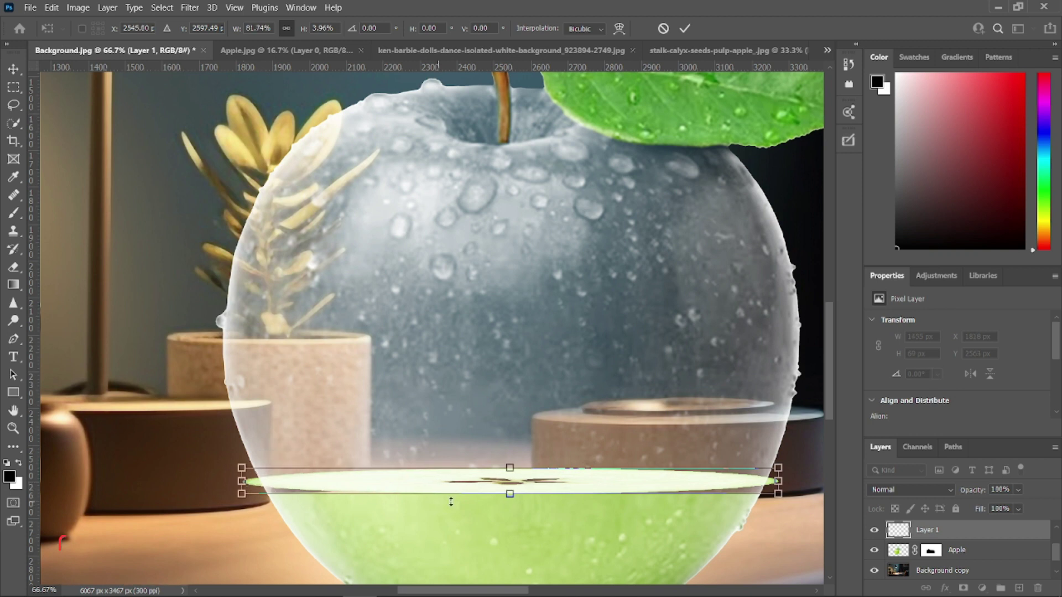
left_click_drag(510, 469, 511, 472)
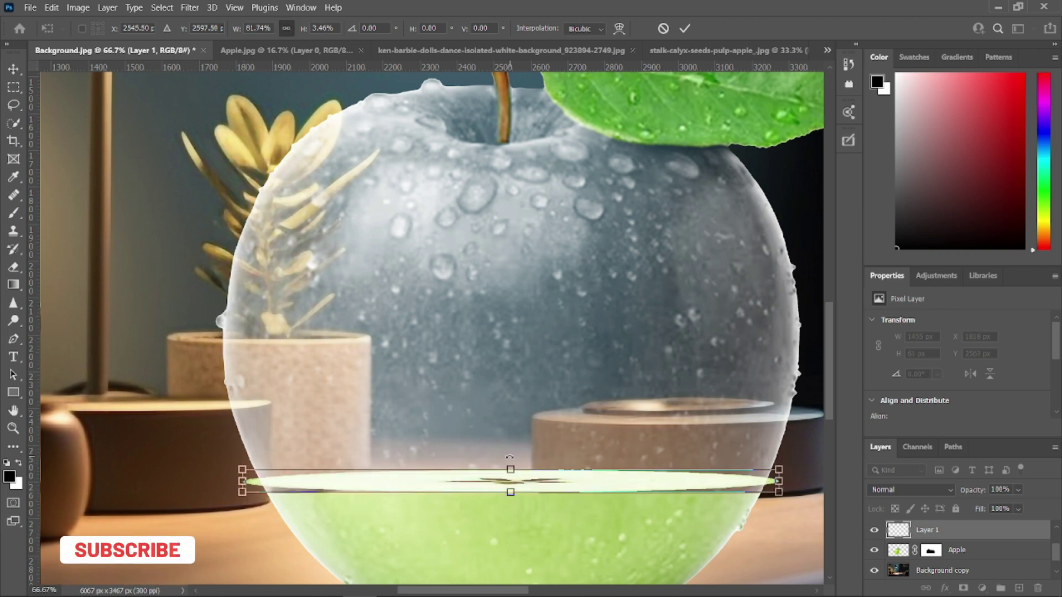
Step: Lower the slice slightly and narrow it from both sides to 76.69% width and 3.24% height
key("Down")
key("Down")
key("Down")
key("Down")
key("Down")
key("Down")
key("Down")
key("Down")
key("Down")
left_click_drag(243, 486, 261, 491)
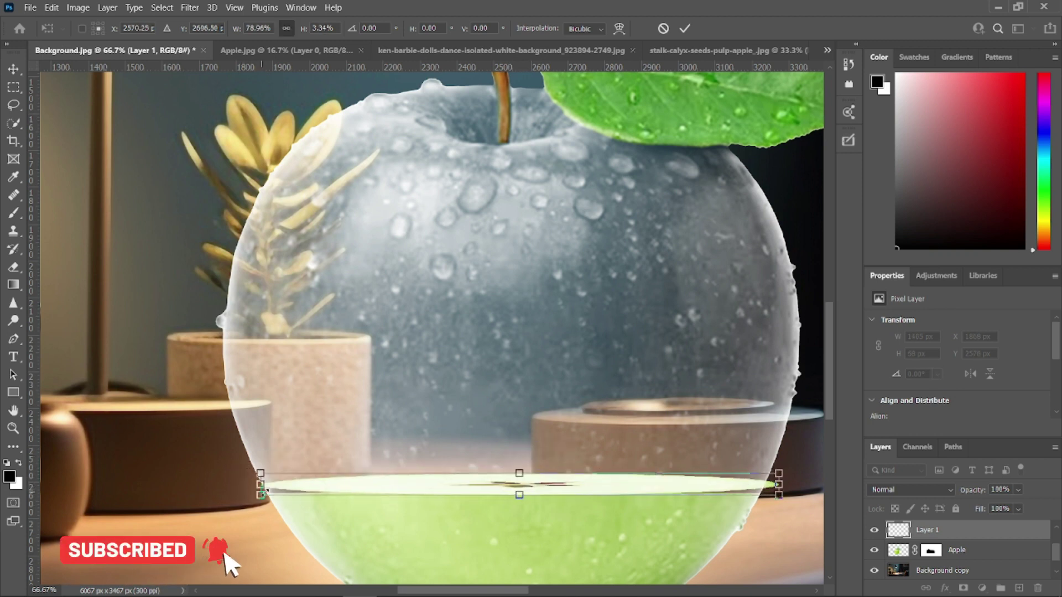
mouse_move(781, 490)
left_mouse_down()
mouse_move(719, 488)
mouse_move(767, 492)
left_mouse_up()
Step: Nudge the slice further down until it sits on the green base's cut edge, and confirm the transform
key("Down")
key("Down")
key("Down")
key("Down")
key("Down")
key("Down")
key("Down")
key("Down")
key("Down")
key("Down")
key("Down")
key("Down")
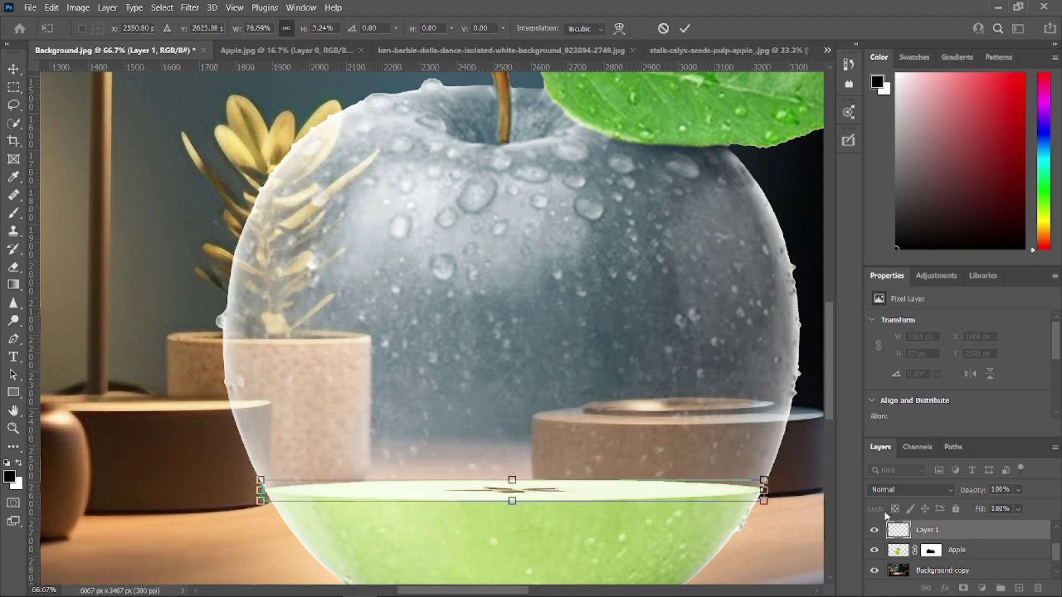
key("ctrl+plus")
scroll(354, 396, "down", 2)
key("ctrl+minus")
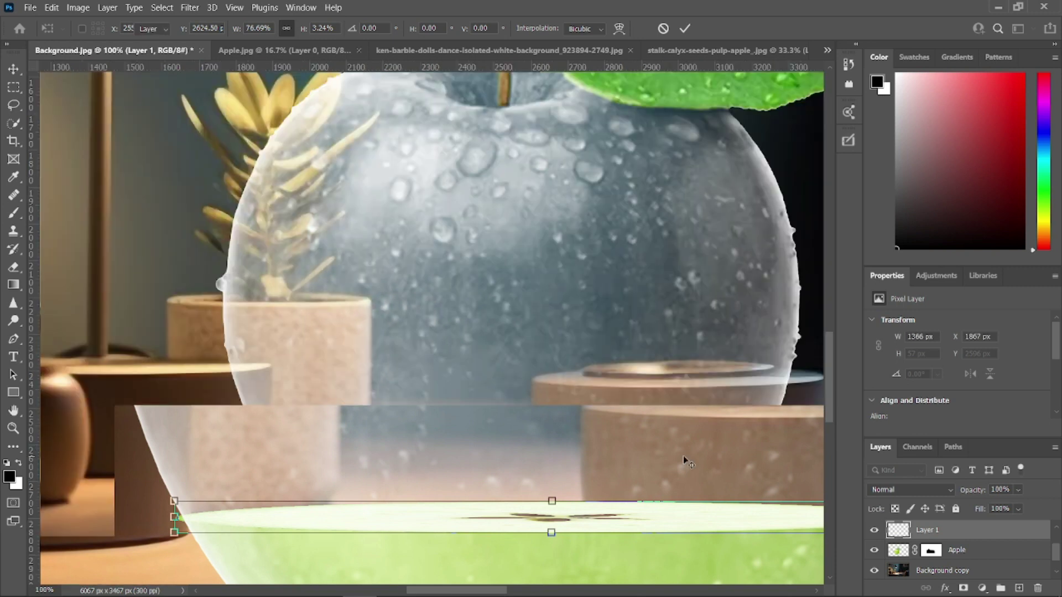
key("Return")
Step: Duplicate the apple slice layer and hide the original Layer 1
key("ctrl+j")
key("ctrl+minus")
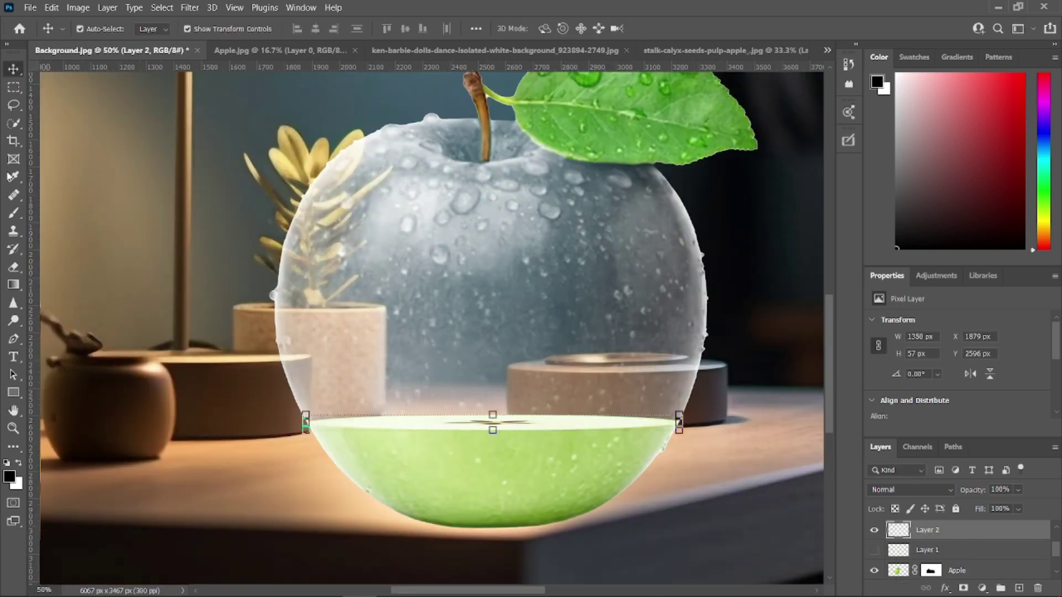
key("m")
key("ctrl+minus")
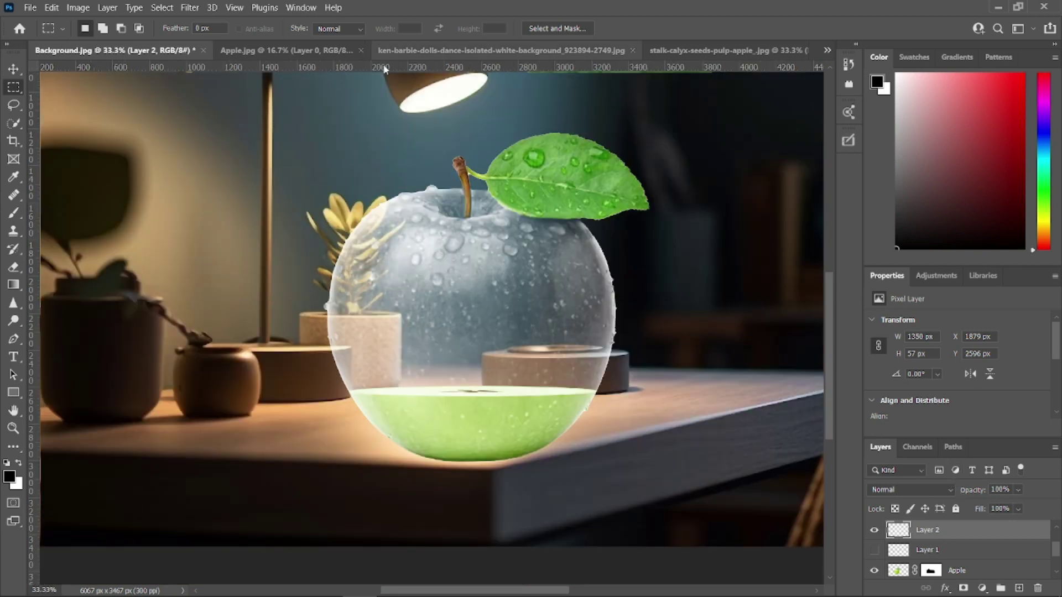
Step: Copy the cut-out dancing couple and paste it into Background.jpg beneath the Glass Effect layer
left_click(404, 50)
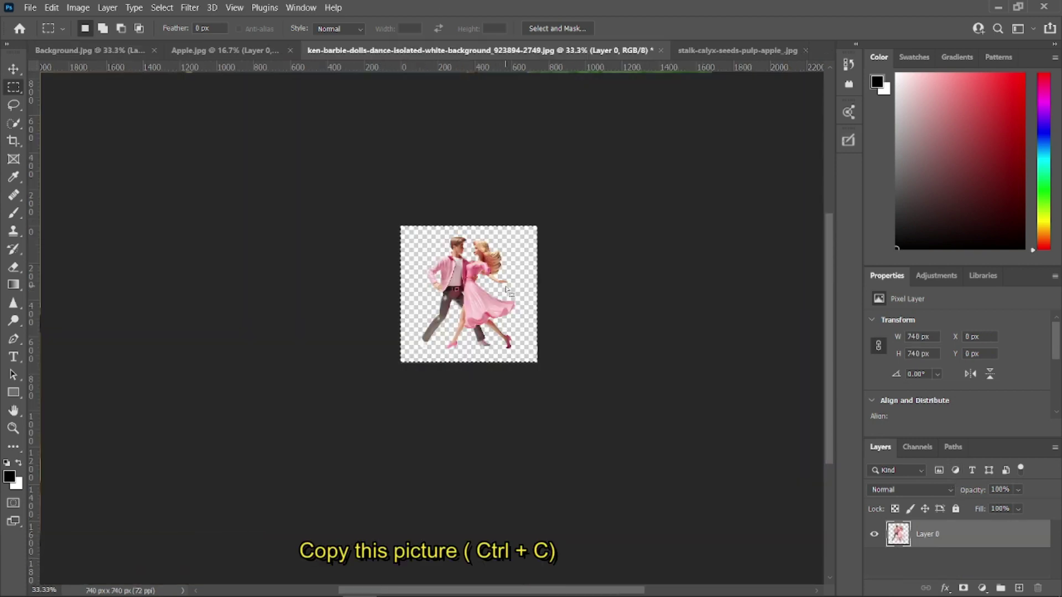
left_click(212, 51)
left_click(105, 51)
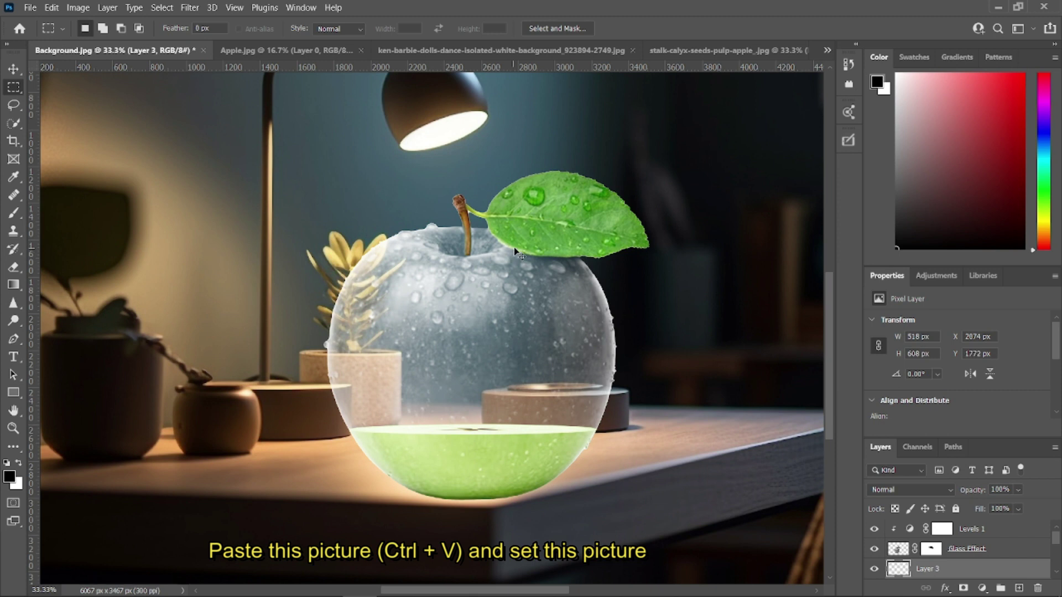
key("ctrl+v")
Step: Scale the couple to 135.11%, stand it on the apple slice inside the glass apple, and confirm the transform
left_click(14, 70)
key("ctrl+t")
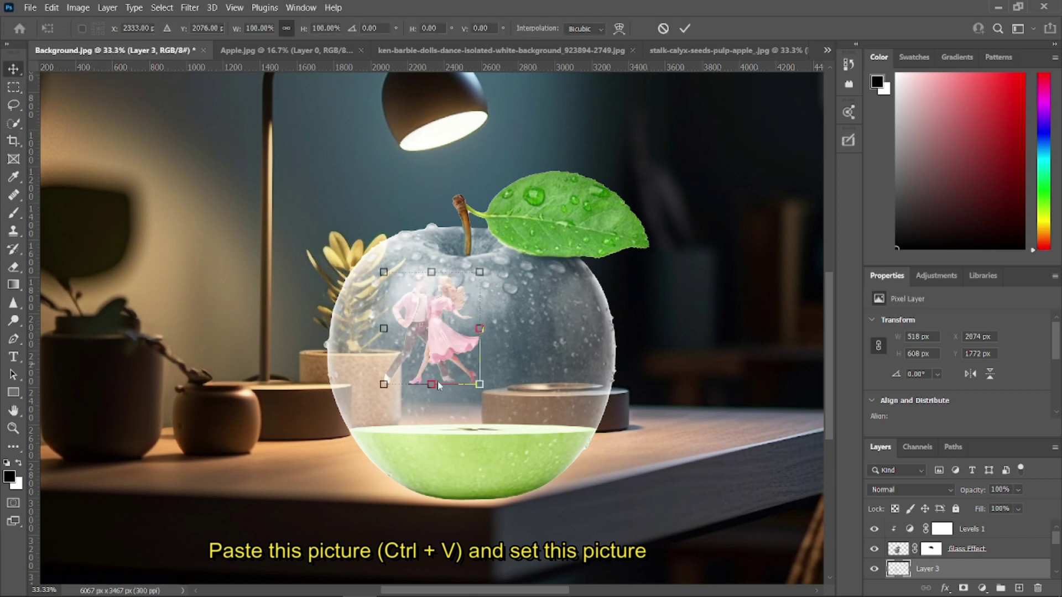
left_click_drag(472, 379, 492, 405)
left_click_drag(516, 319, 546, 277)
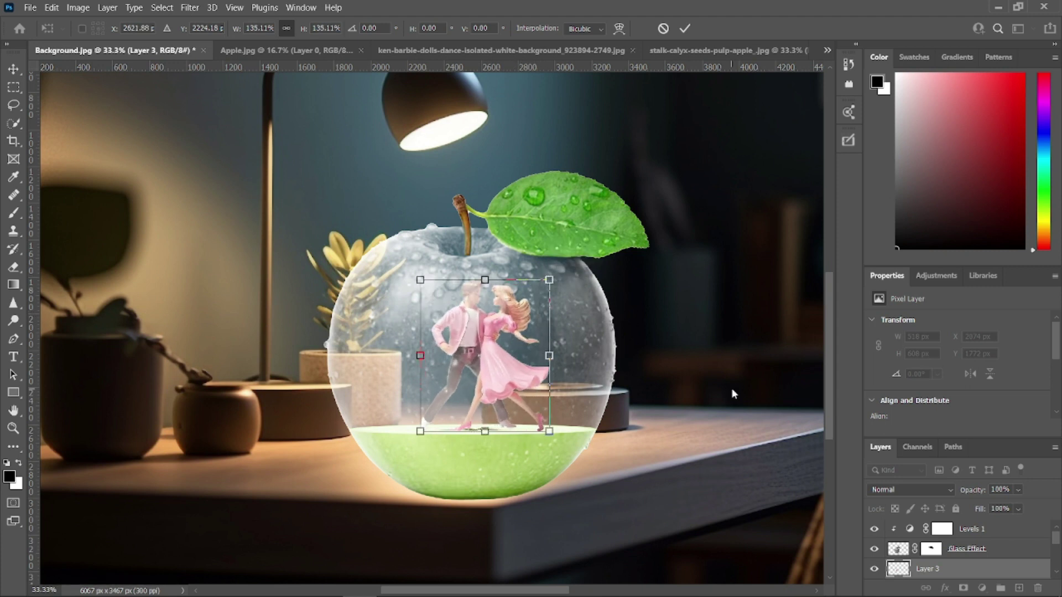
key("Return")
left_click(951, 550)
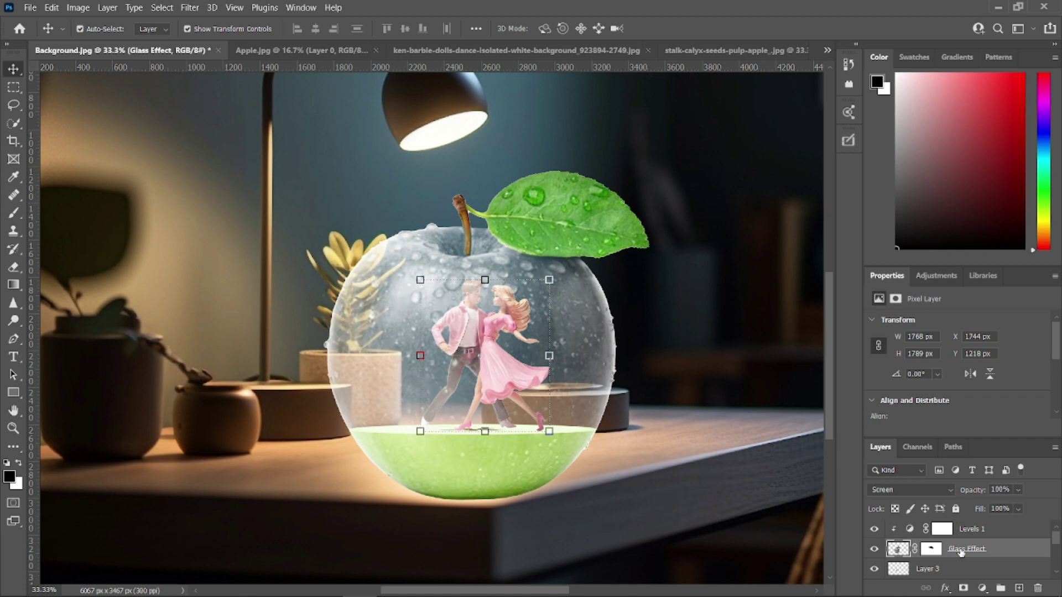
right_click(932, 553)
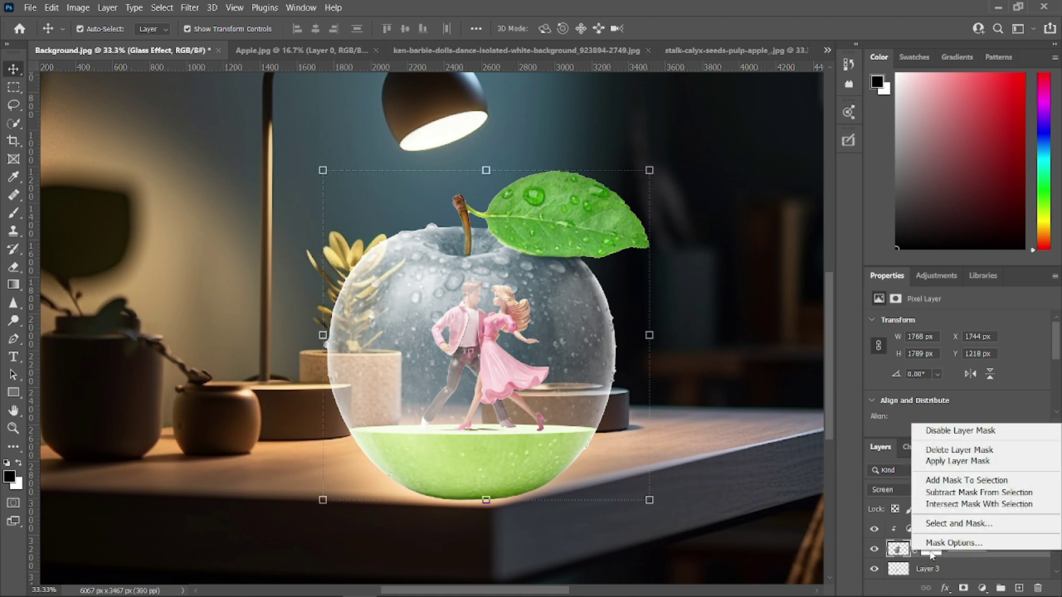
left_click(963, 560)
double_click(965, 549)
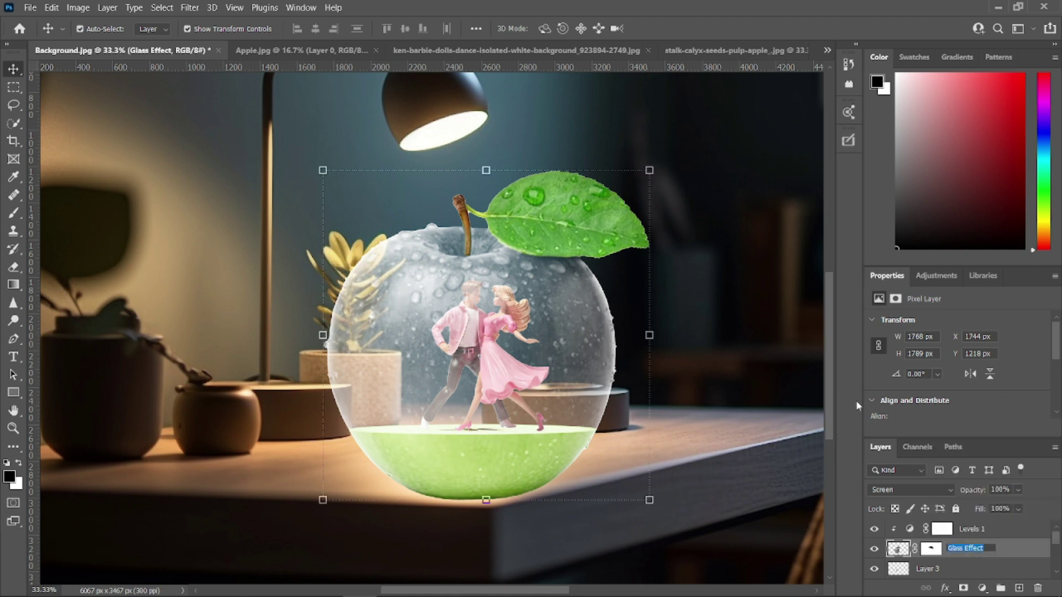
Step: Darken the glass apple by setting the Levels 1 adjustment's midtone input to 0.49 and black input to 46
double_click(971, 529)
left_click(944, 529)
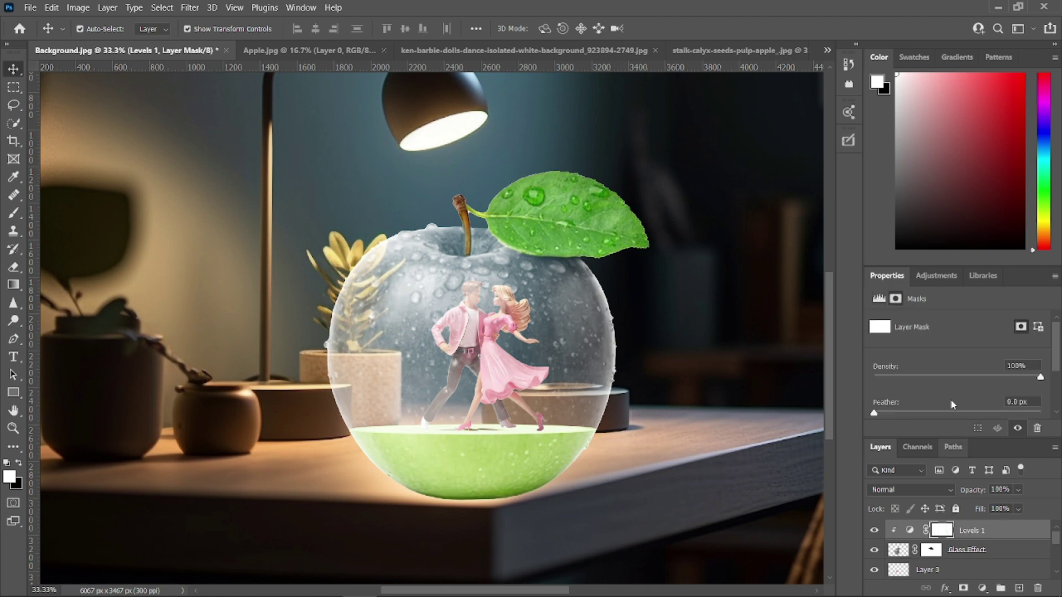
left_click(971, 528)
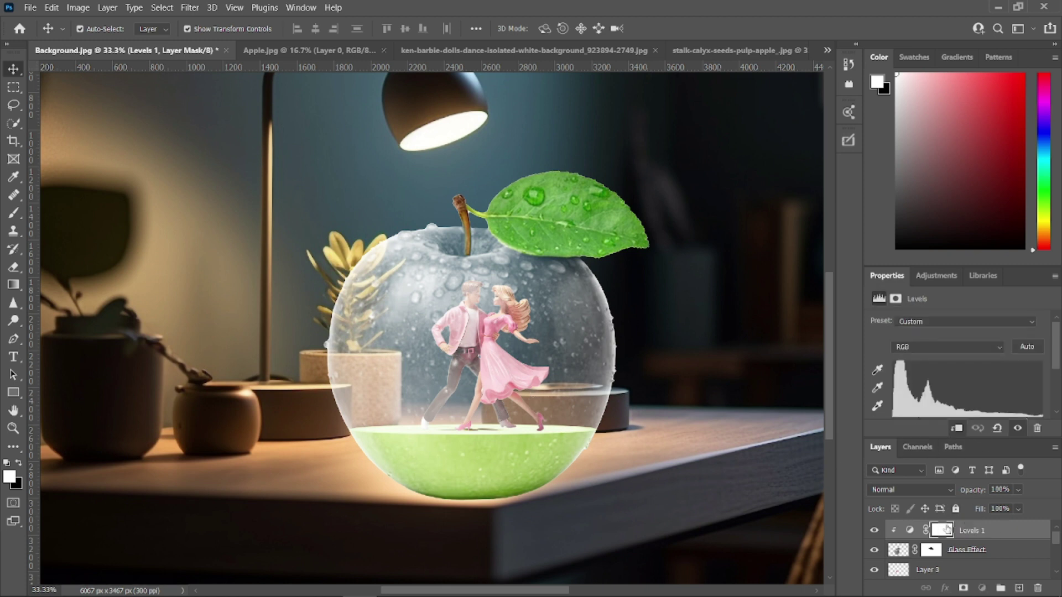
left_click_drag(1055, 361, 1007, 360)
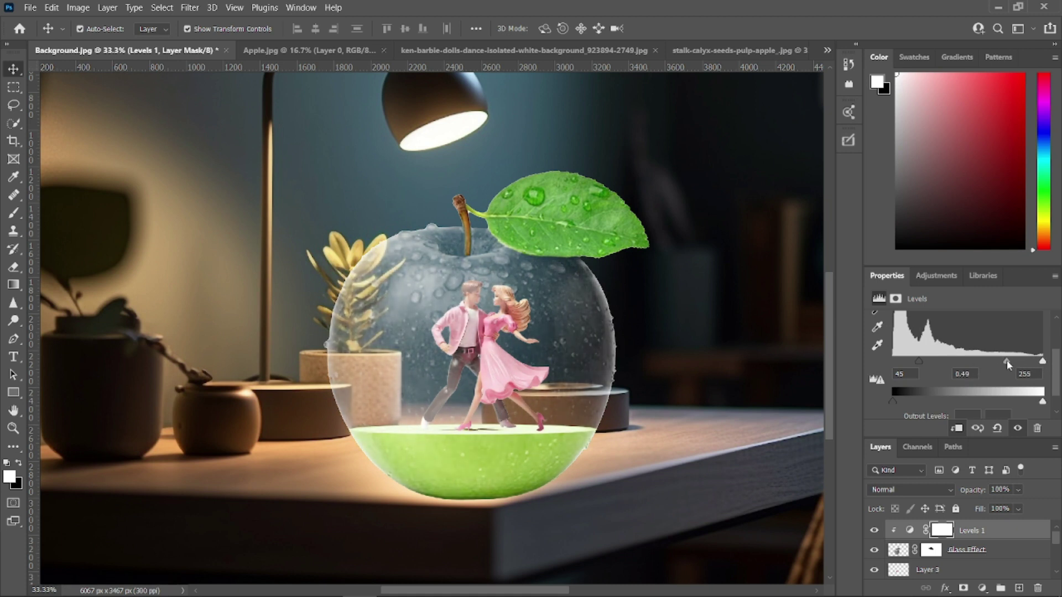
mouse_move(918, 362)
left_mouse_down()
mouse_move(929, 363)
mouse_move(917, 363)
left_mouse_up()
Step: Add a new empty layer directly beneath Layer 3, the dancing couple's layer
scroll(991, 552, "down", 2)
left_click(960, 534)
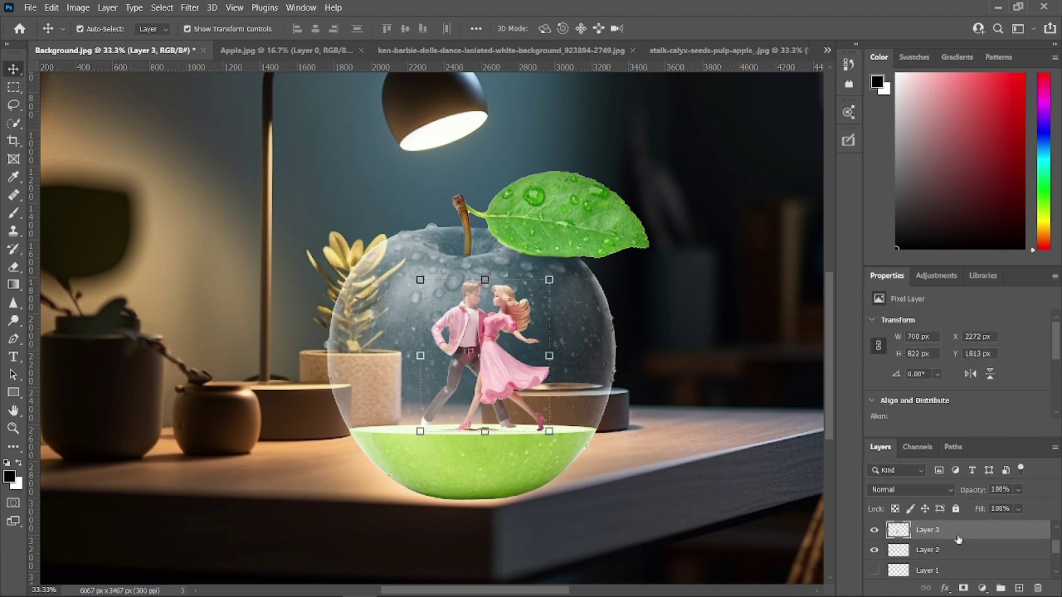
left_click(1019, 588, "ctrl")
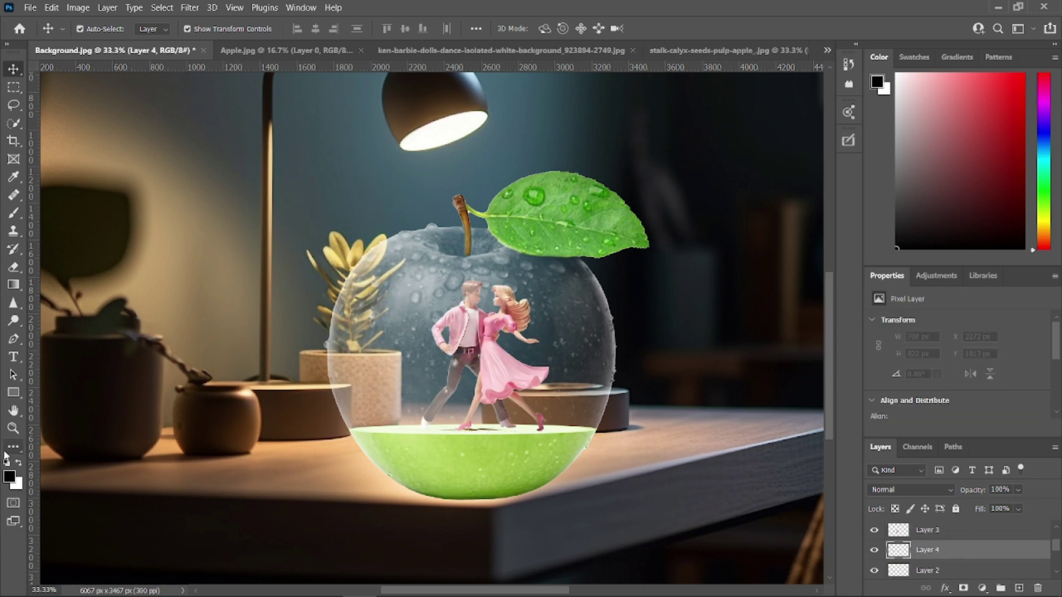
Step: Paint black contact shadows under the couple's shoes with a flattened 80 px brush and lower the shadow layer's opacity to 46%
key("b")
right_click(548, 307)
left_click_drag(509, 181, 509, 199)
key("Return")
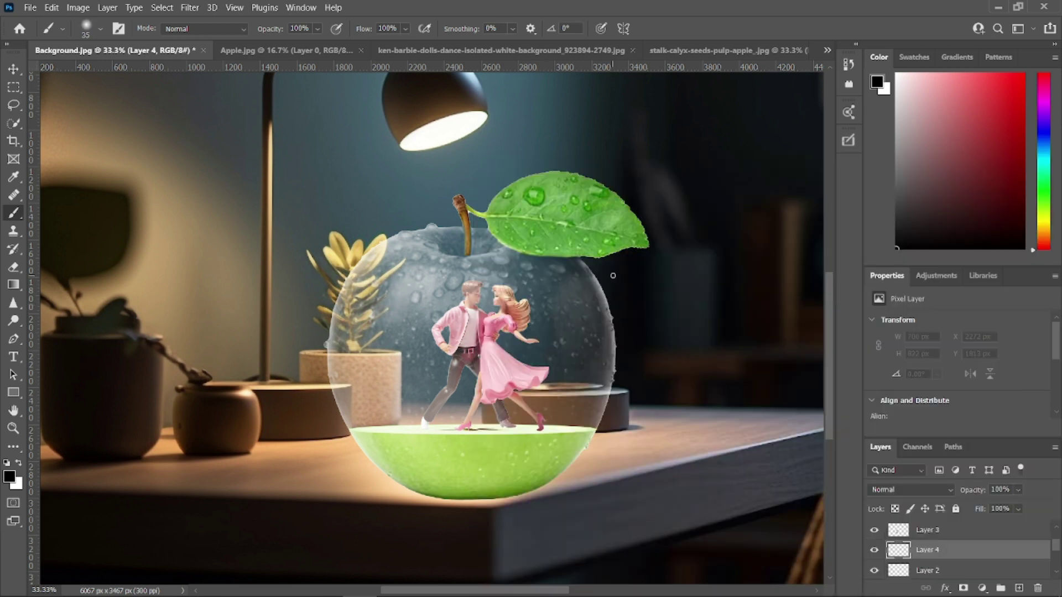
key("ctrl+plus")
key("ctrl+plus")
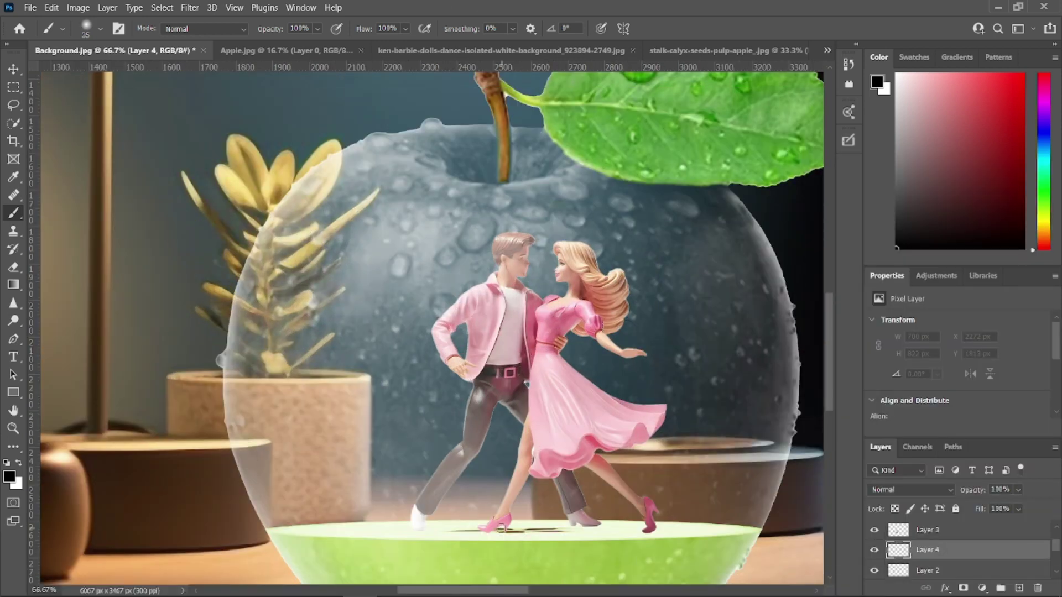
right_click(569, 368)
mouse_move(508, 182)
left_mouse_down()
mouse_move(505, 206)
mouse_move(504, 196)
left_mouse_up()
left_click(421, 418)
key("ctrl+z")
left_click(413, 529)
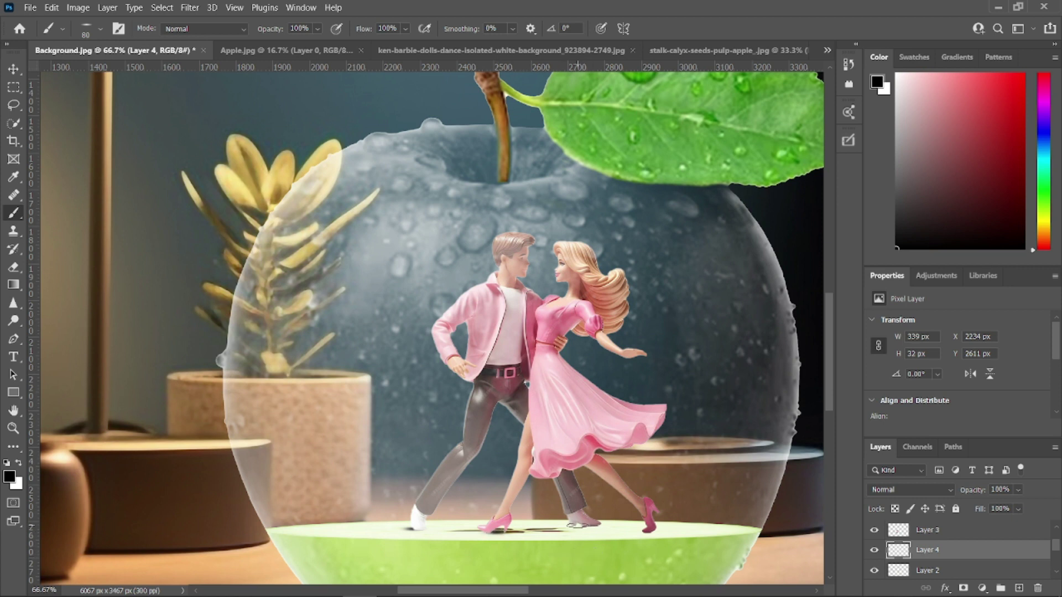
left_click(591, 525)
left_click(1018, 489)
left_click_drag(1035, 505, 1000, 506)
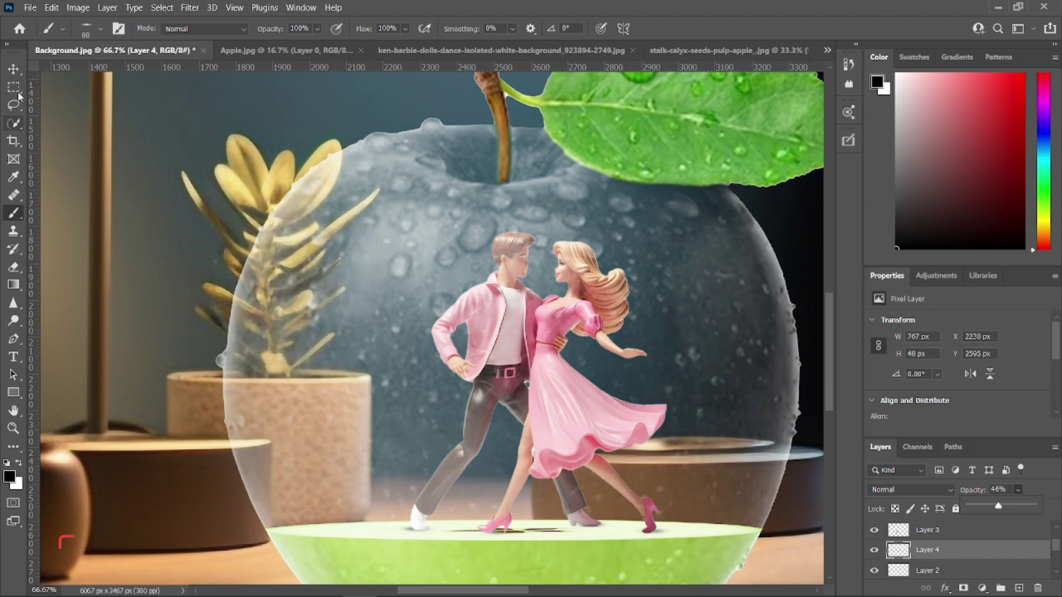
Step: Apply a Levels adjustment to the couple's Layer 3 with midtones 0.64 and white input 240
key("v")
left_click(927, 530)
left_click(78, 8)
mouse_move(99, 39)
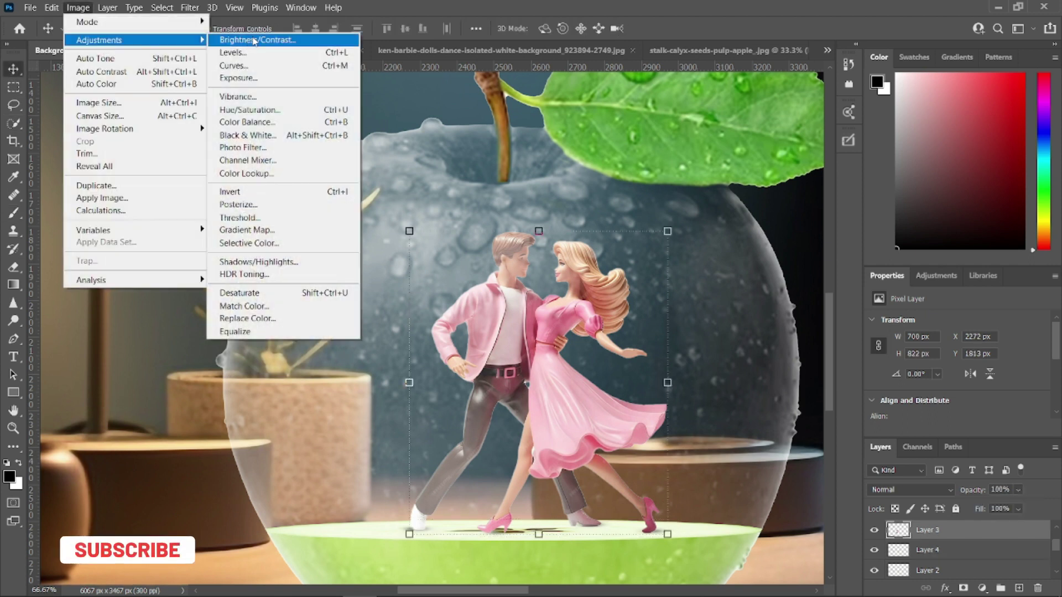
left_click(409, 40)
left_click(78, 8)
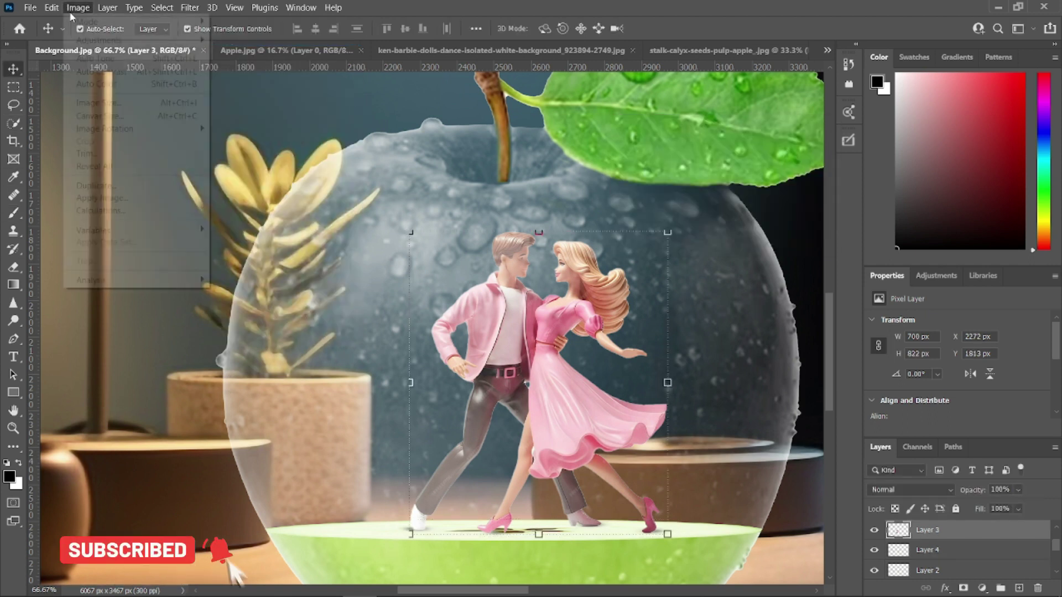
left_click(232, 52)
left_click_drag(871, 234, 890, 234)
left_click_drag(954, 235, 945, 236)
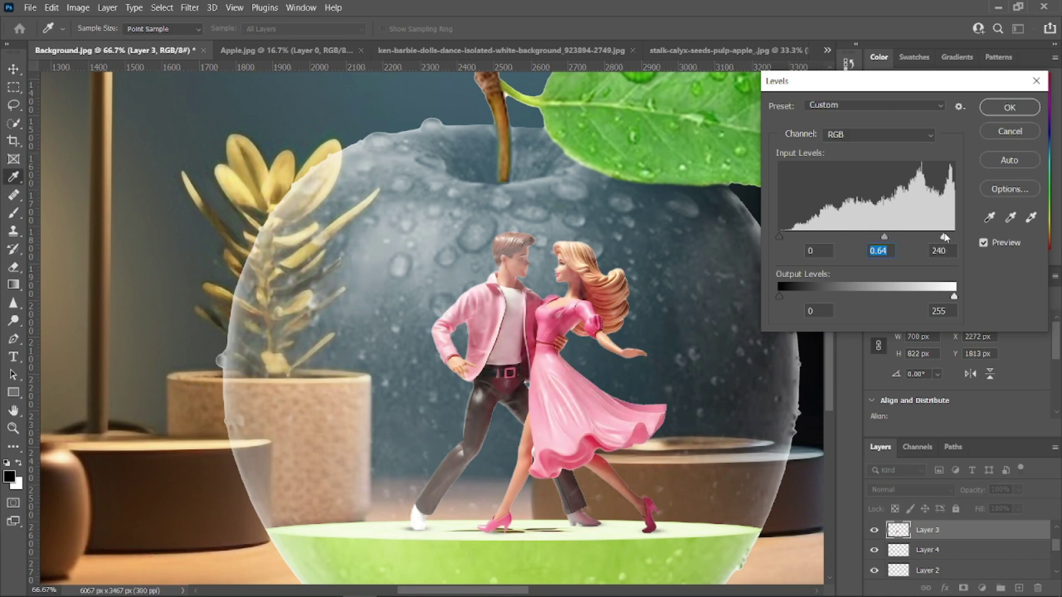
left_click(1009, 107)
Step: Brighten the glass apple by setting the Levels 1 adjustment's midtone input to 0.70
key("v")
key("ctrl+minus")
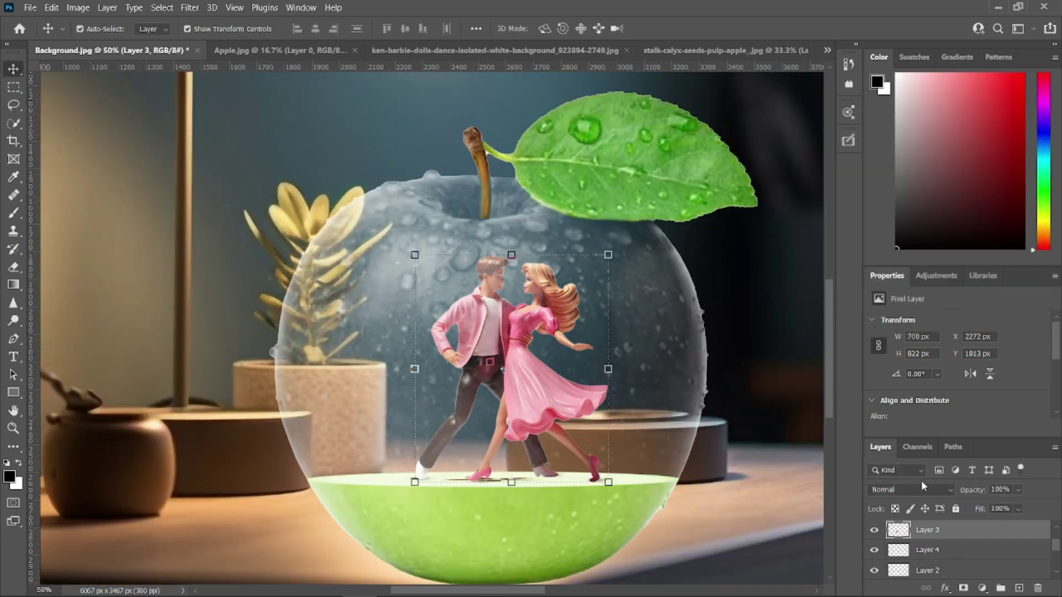
key("ctrl+minus")
key("ctrl+minus")
scroll(963, 553, "up", 2)
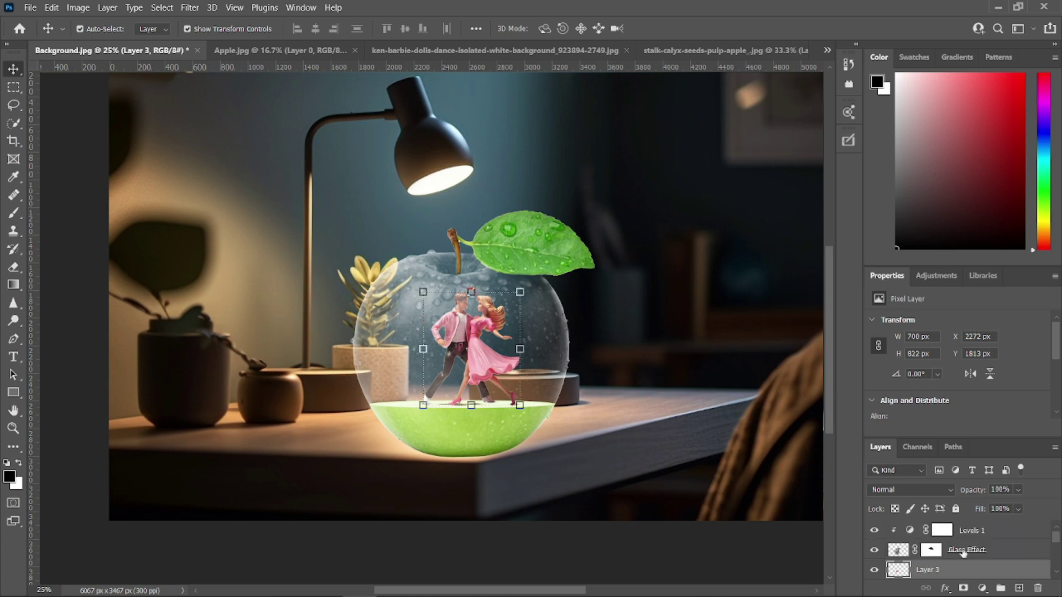
left_click(975, 532)
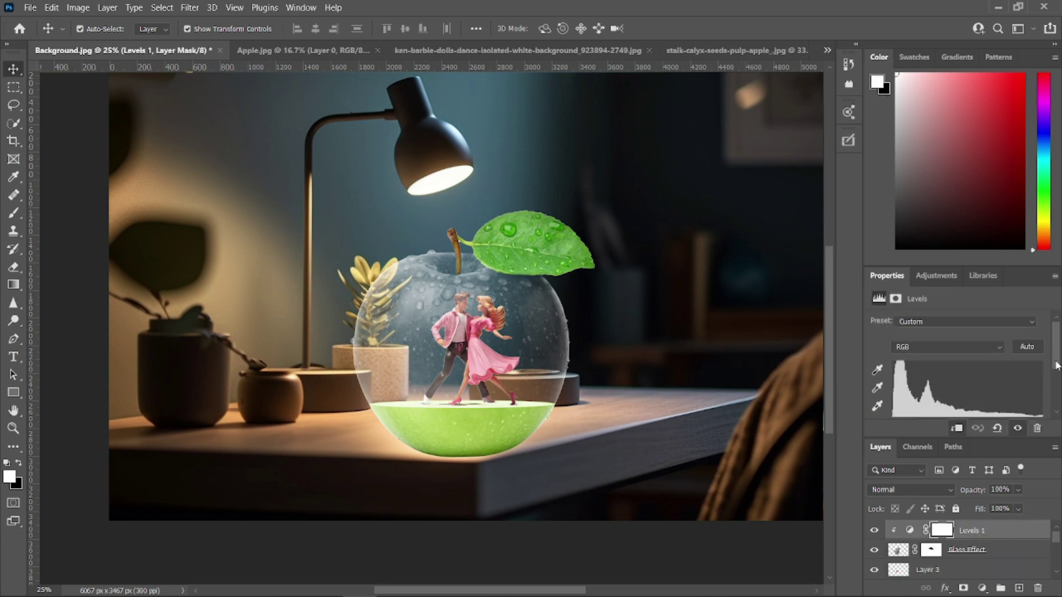
left_click_drag(1007, 370, 995, 367)
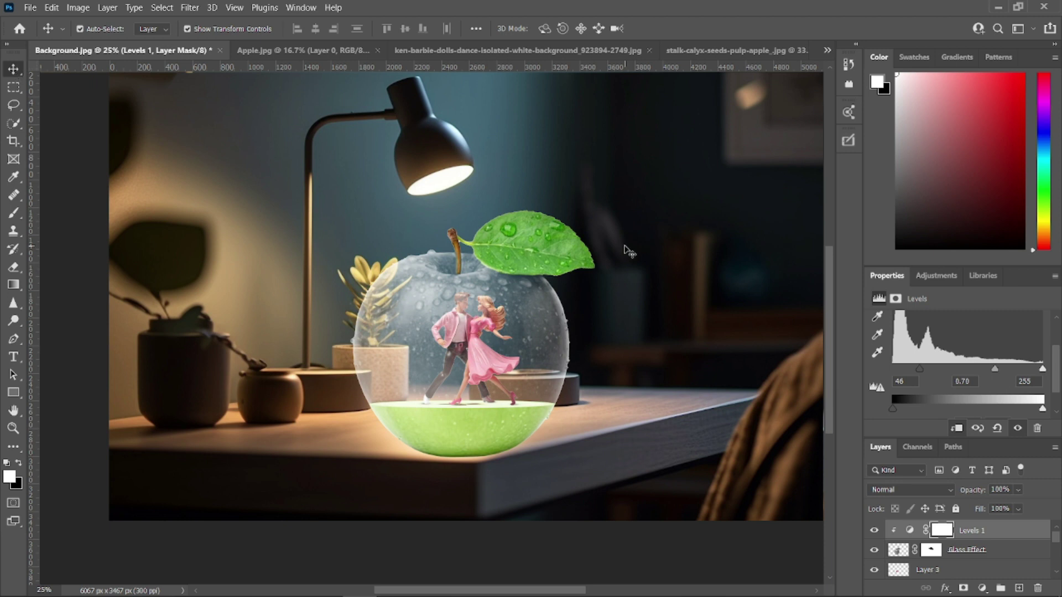
Step: Add a new empty layer directly beneath the Apple layer
scroll(963, 553, "down", 4)
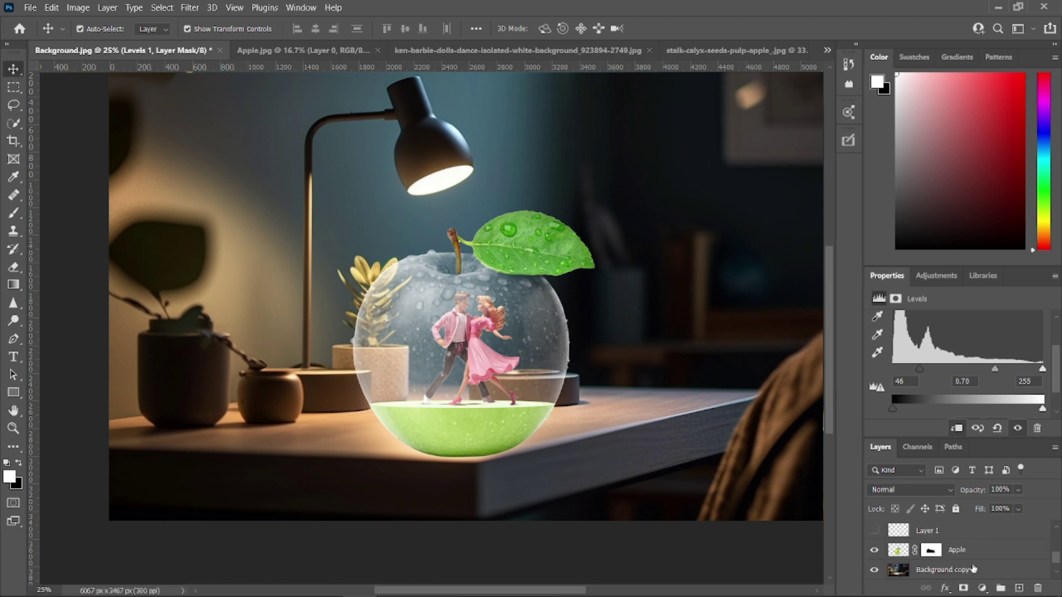
left_click(973, 549)
left_click(1019, 588)
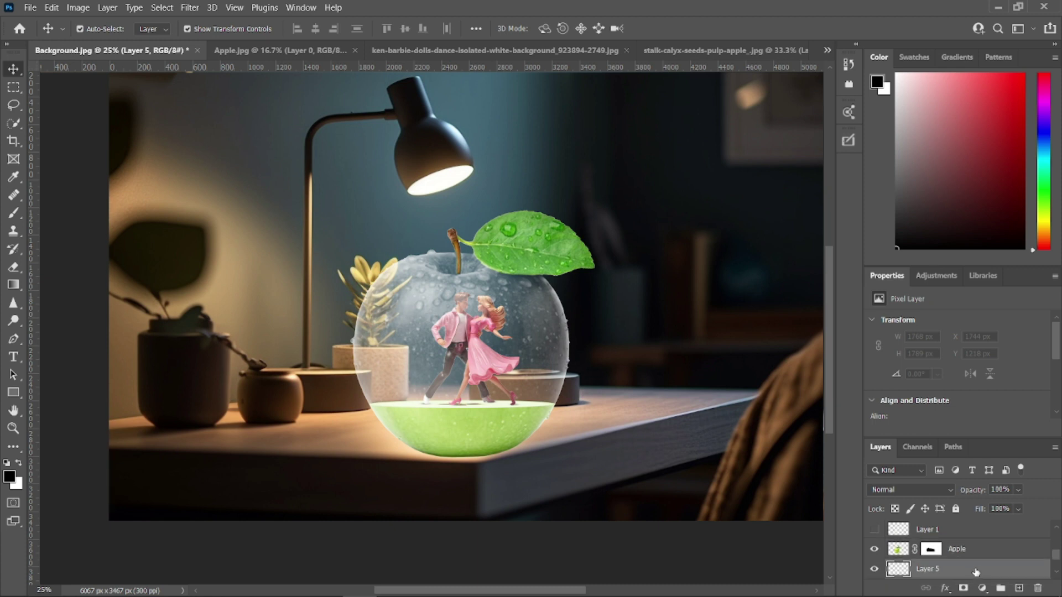
Step: Paint a flattened black shadow on the desk under the apple's base with the brush enlarged to 900 px
left_click(13, 213)
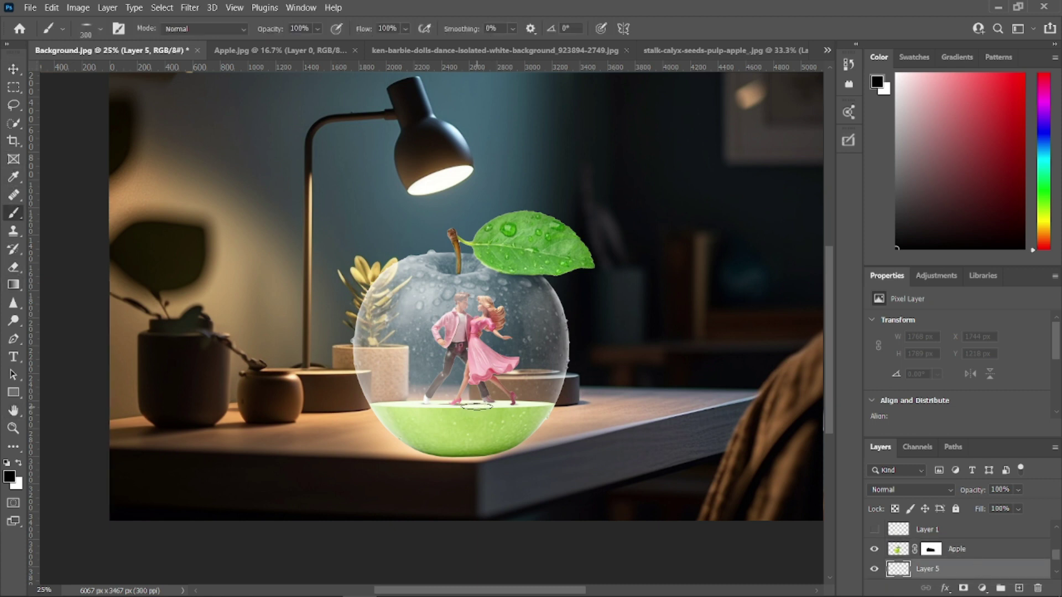
key("]")
key("]")
key("]")
key("]")
key("]")
key("]")
left_click(457, 461)
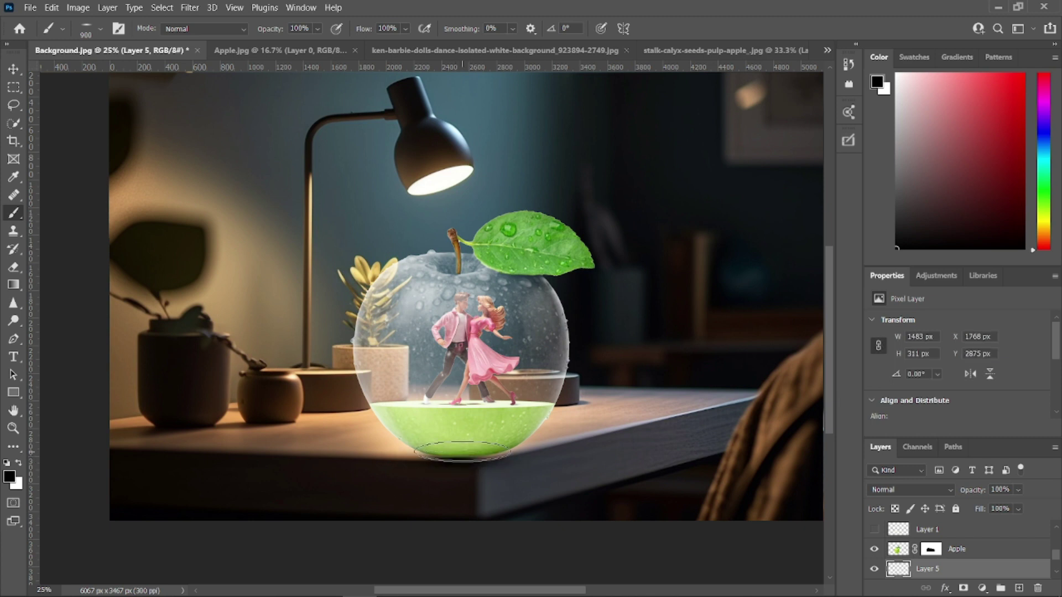
Step: Add a wider shadow under the apple's base with a 1300 px brush and set the shadow layer's blend mode to Linear Burn
key("]")
key("]")
left_click(463, 451)
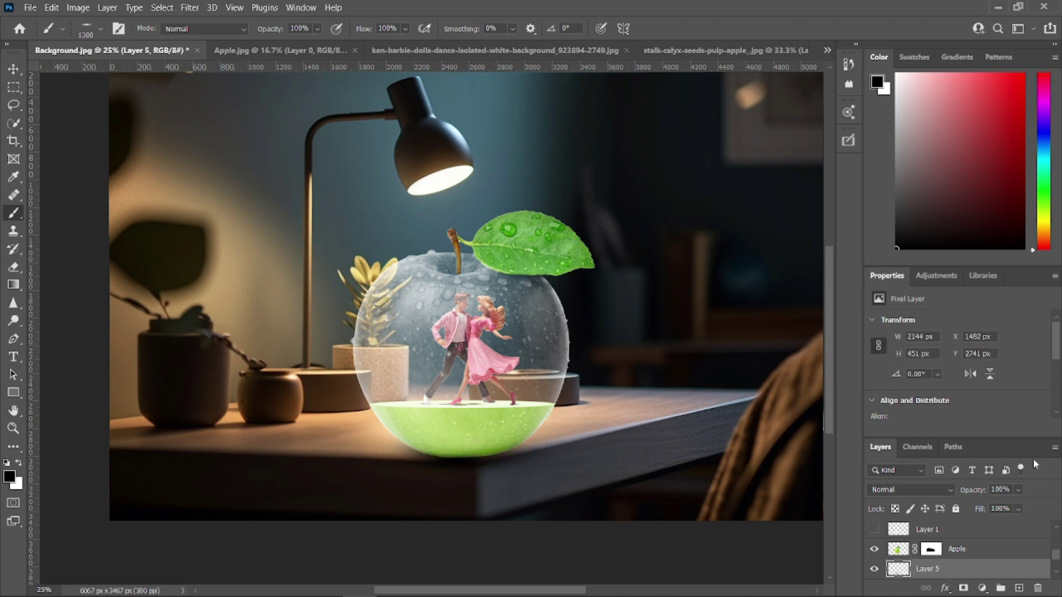
left_click(913, 489)
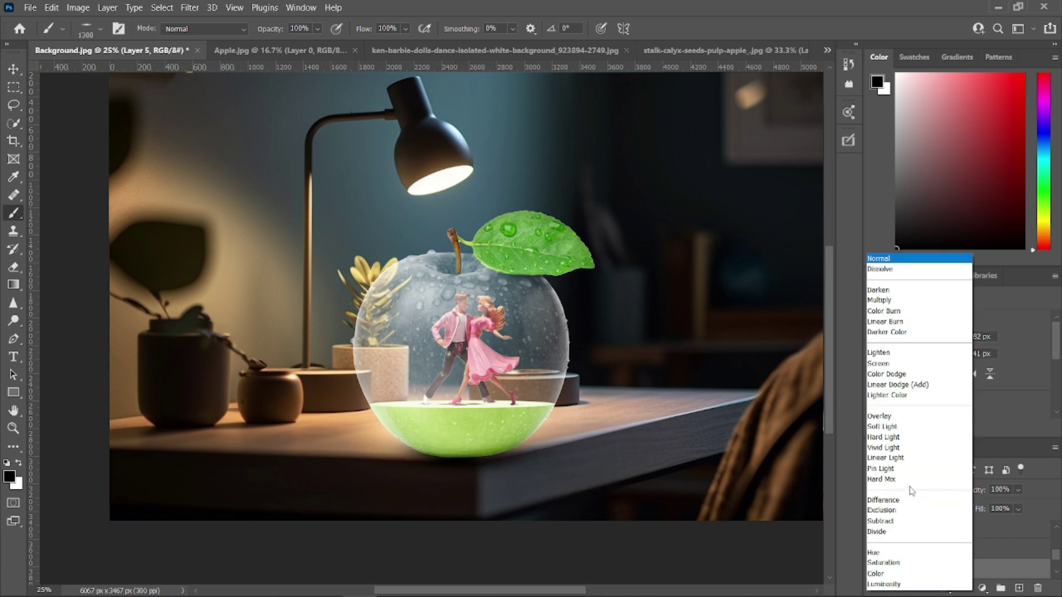
left_click(877, 323)
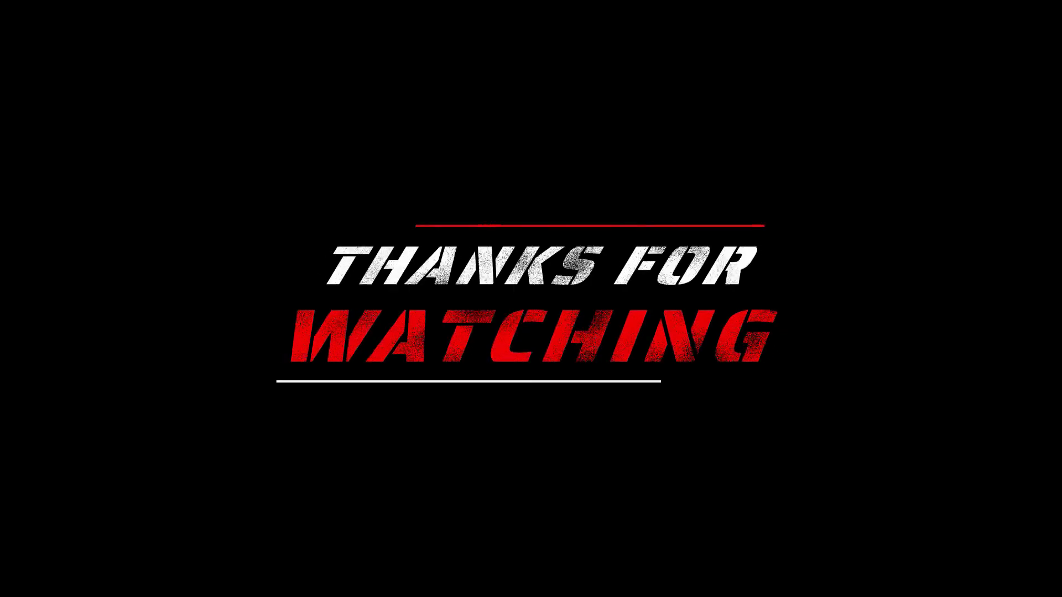